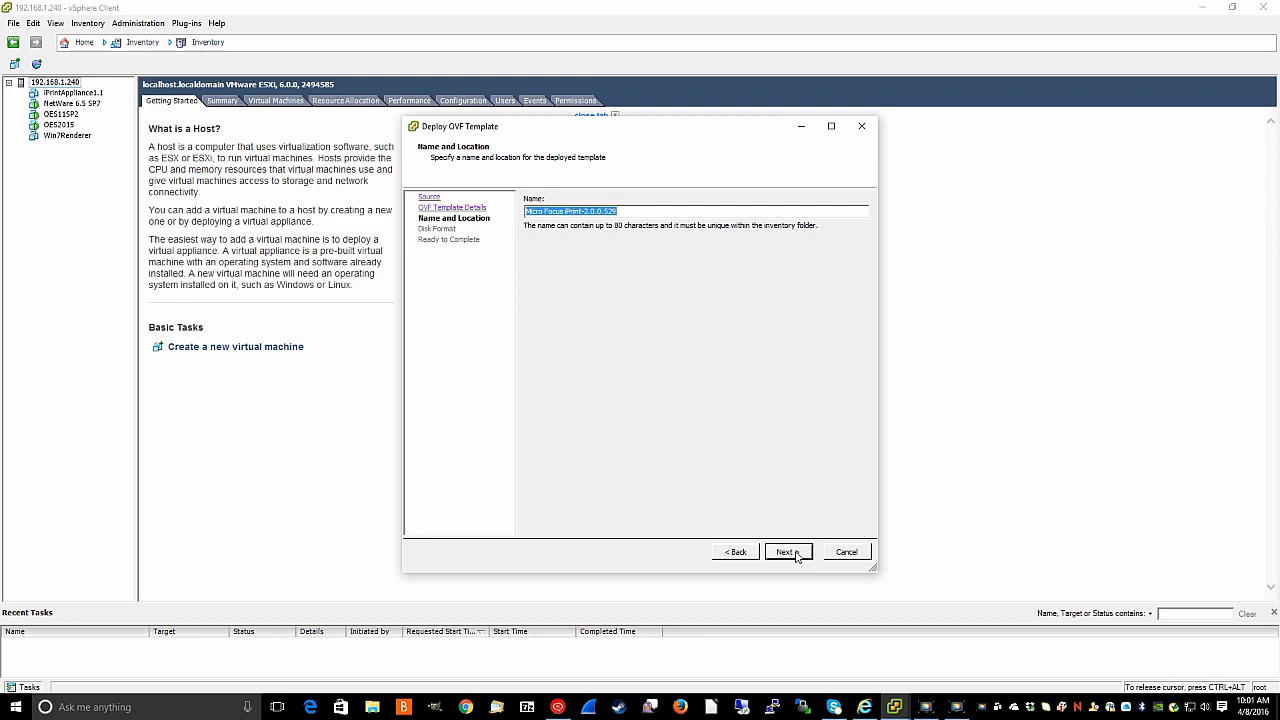
- Accept the VM name and default disk format, deploy Micro Focus iPrint-2.0.0.529, and close the success message
click(797, 556)
click(795, 555)
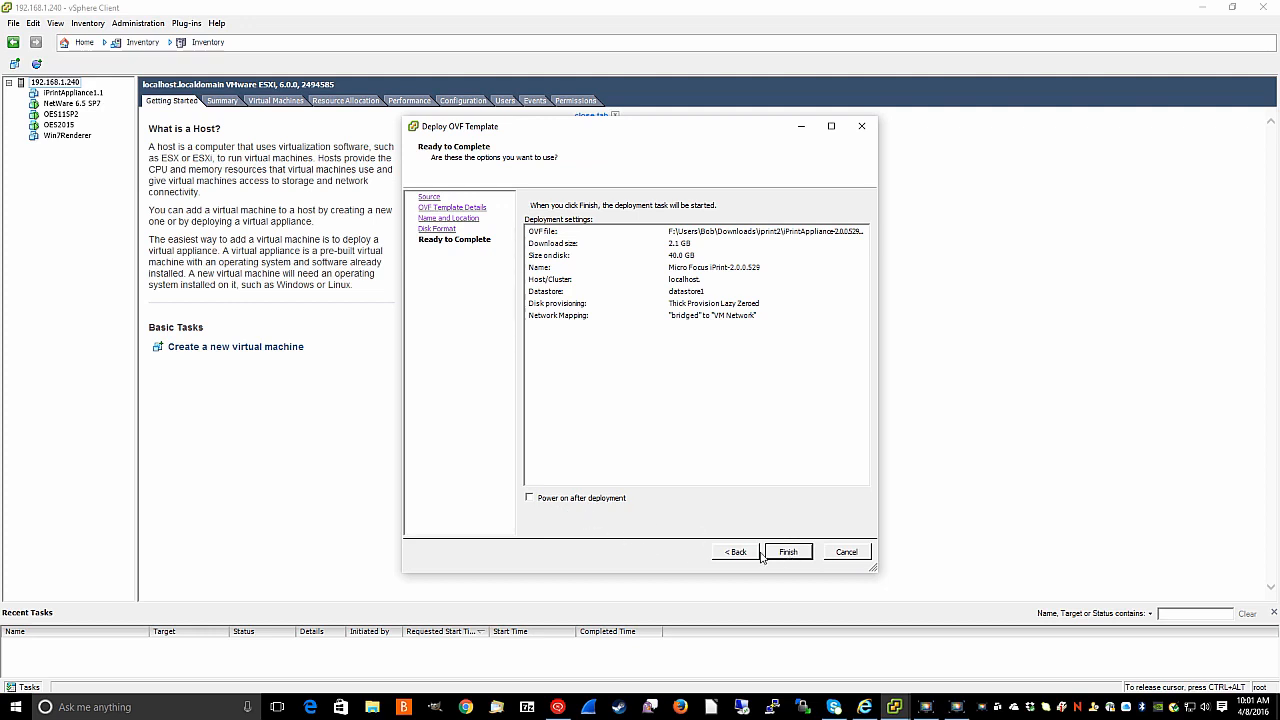
click(795, 559)
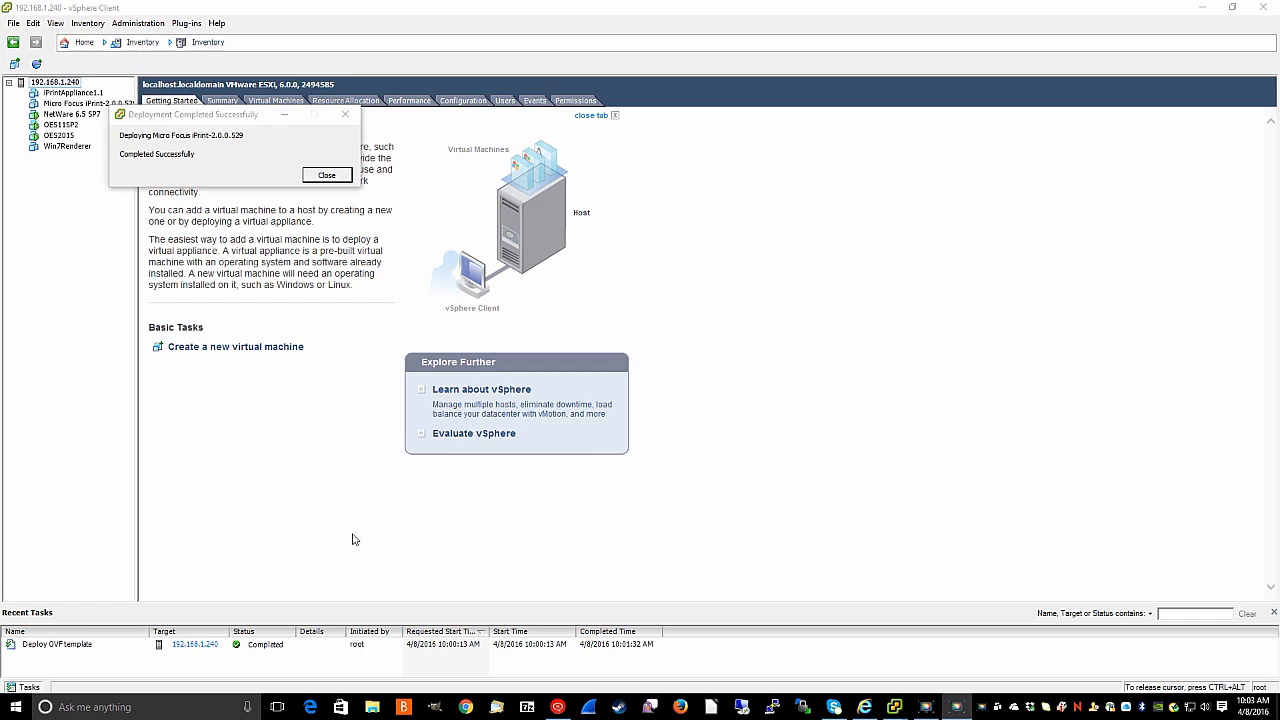
click(323, 175)
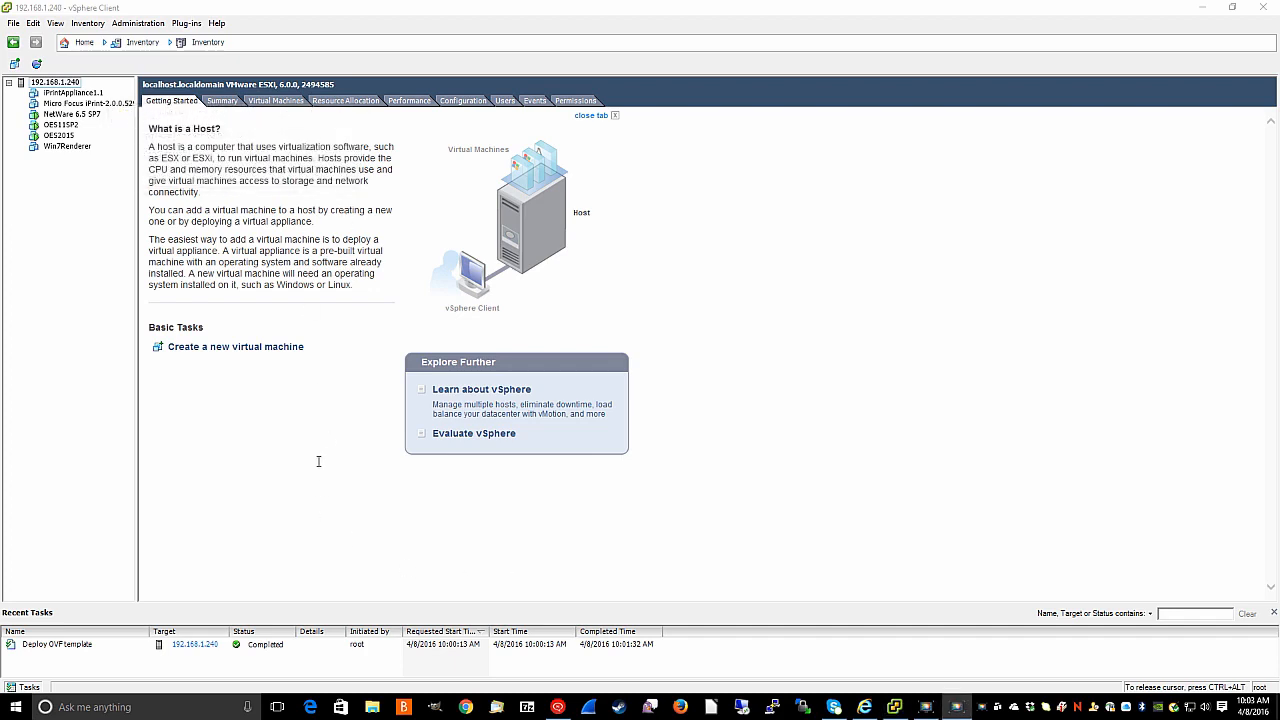
- Open the settings of the Micro Focus iPrint-2.0.0.529 VM, showing 4096 MB memory and 2 CPUs
click(88, 104)
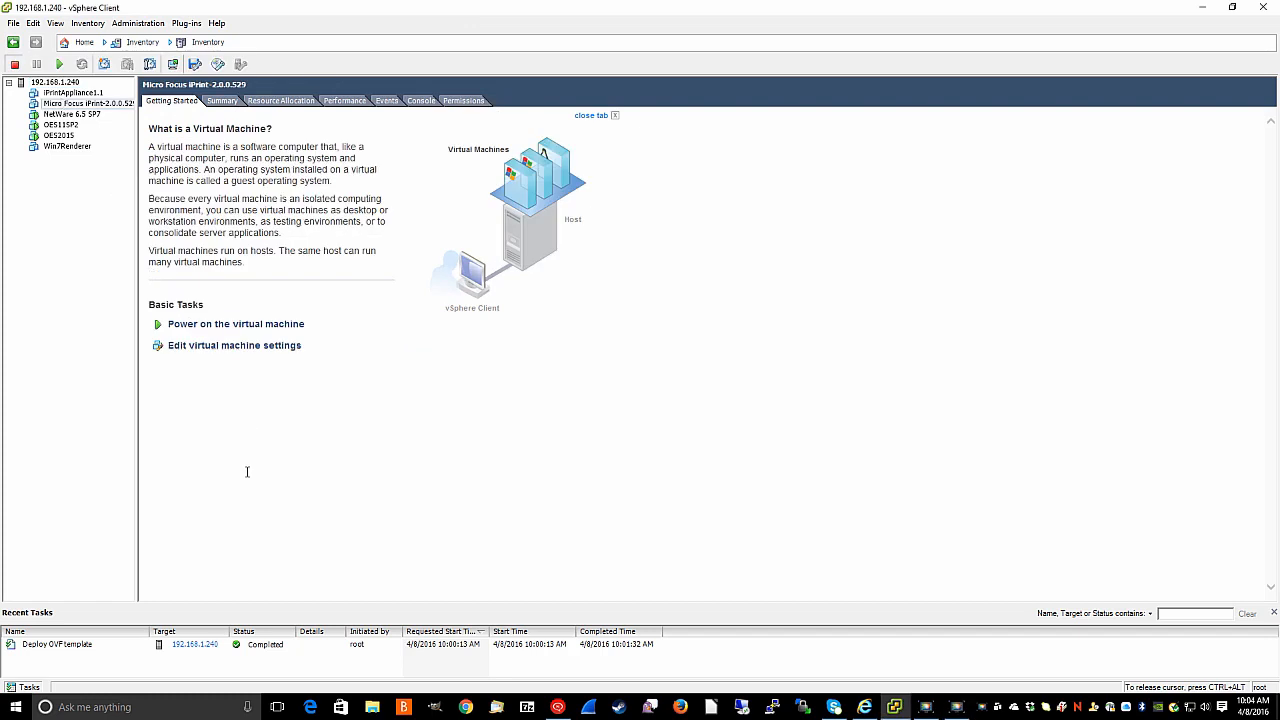
click(71, 106)
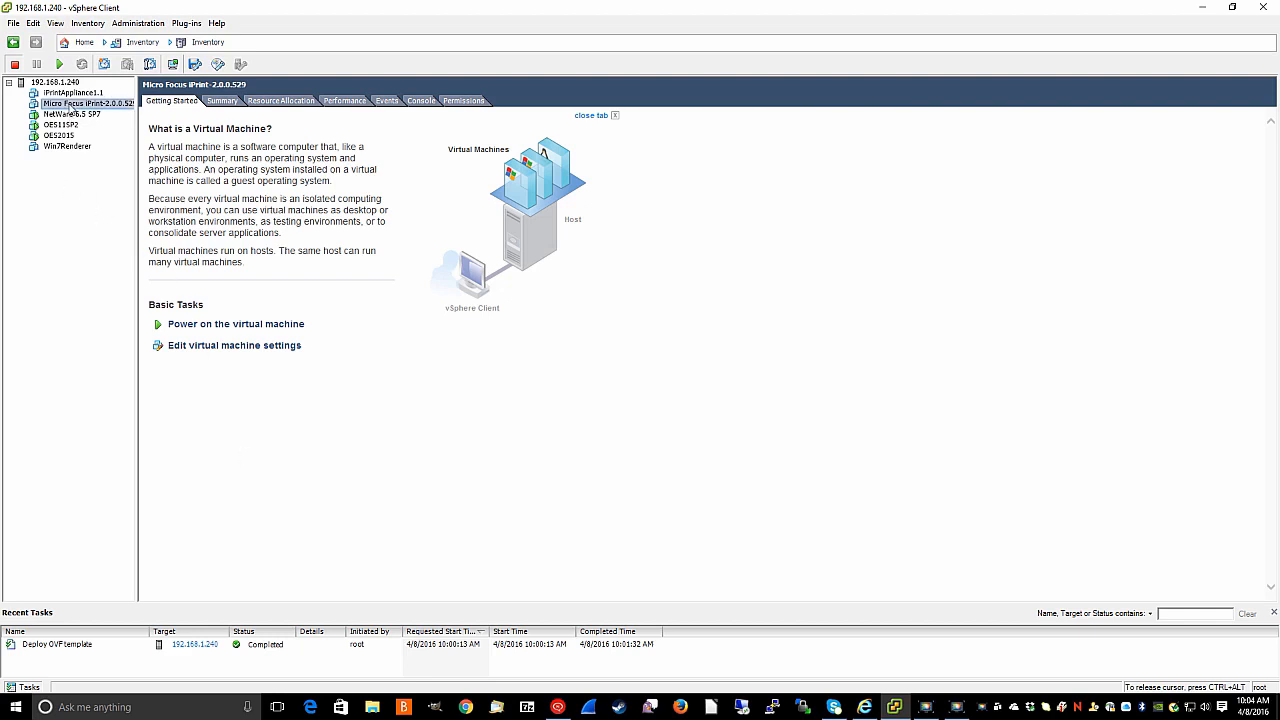
click(202, 347)
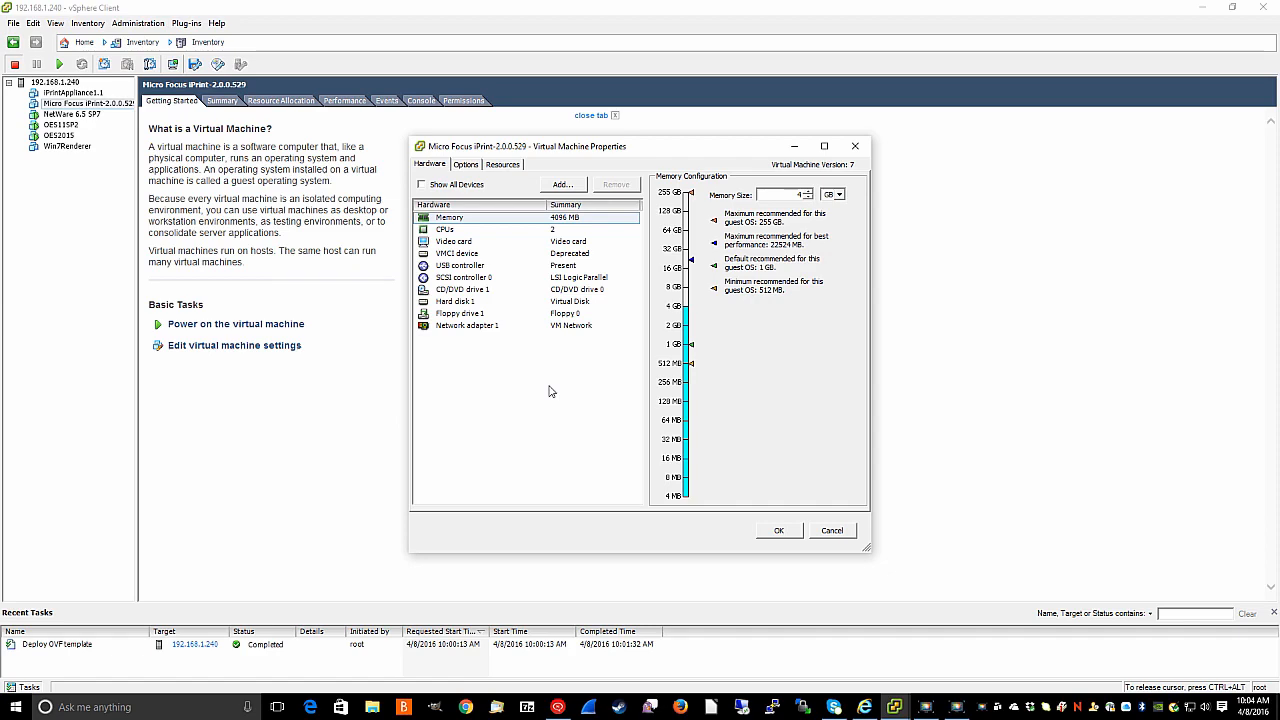
- Add a new 16 GB Thick Provision Lazy Zeroed hard disk on SCSI (0:1) and apply it
click(565, 184)
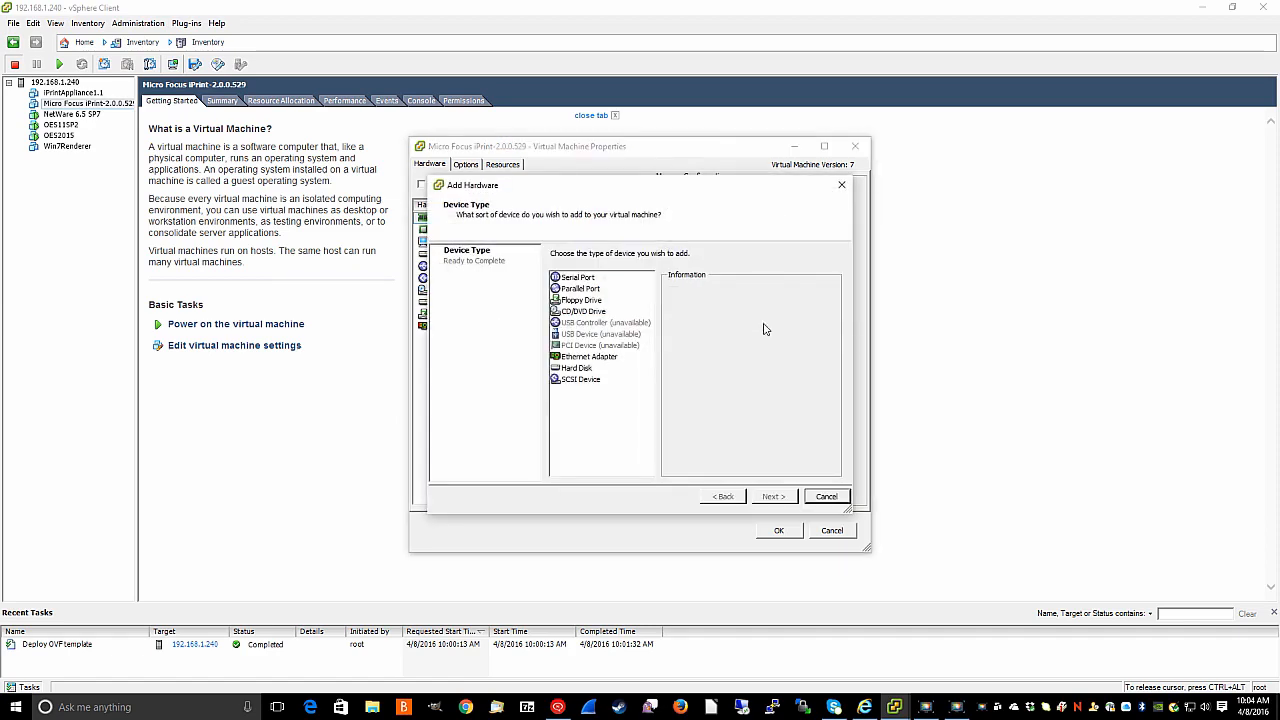
click(580, 369)
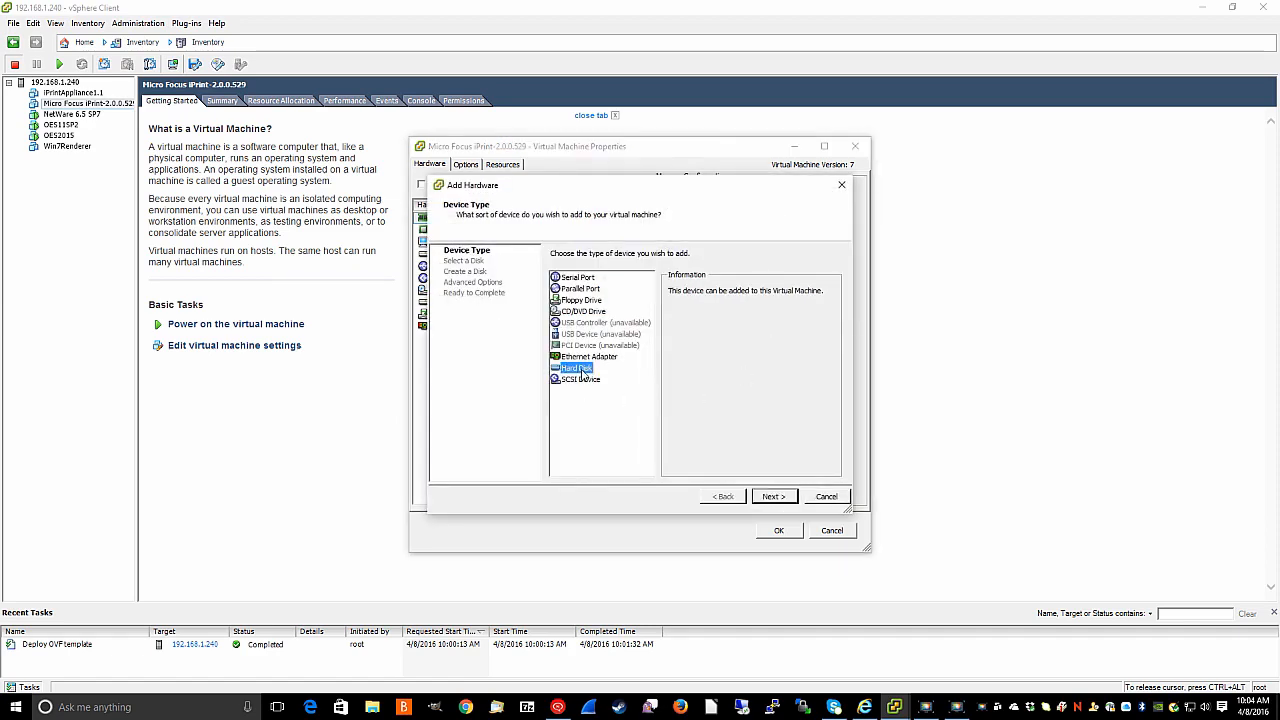
click(774, 497)
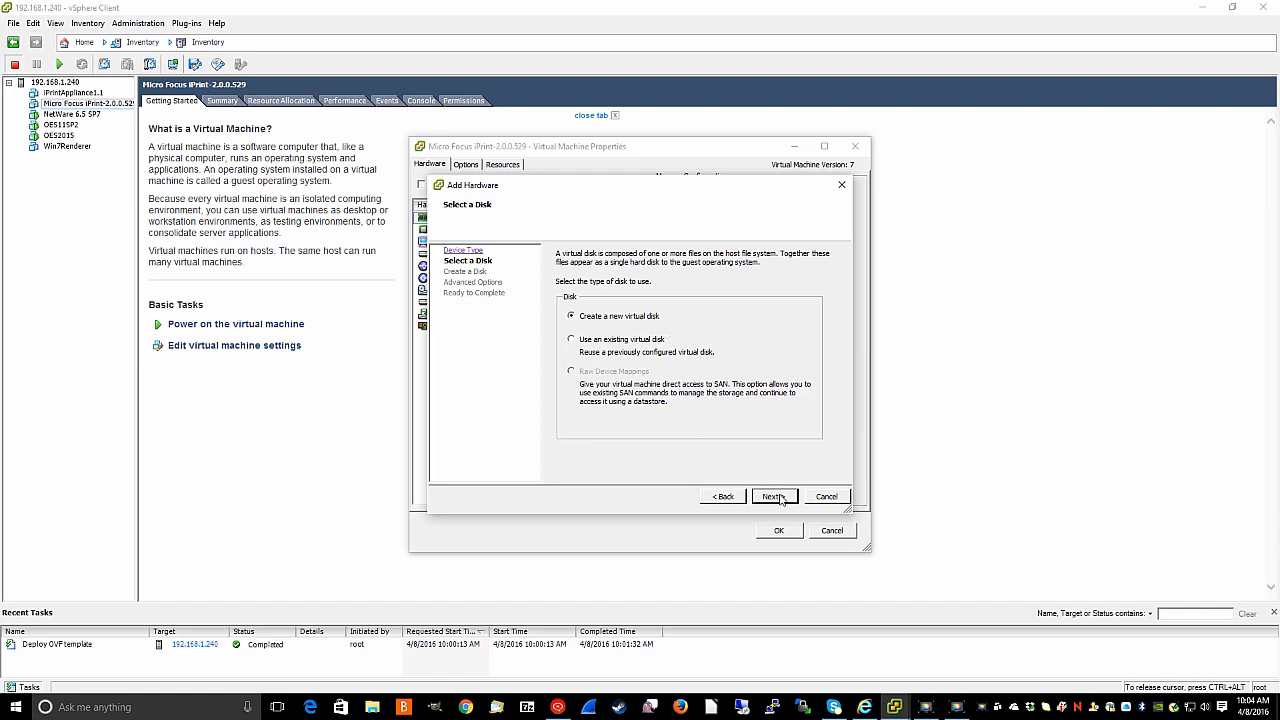
click(780, 498)
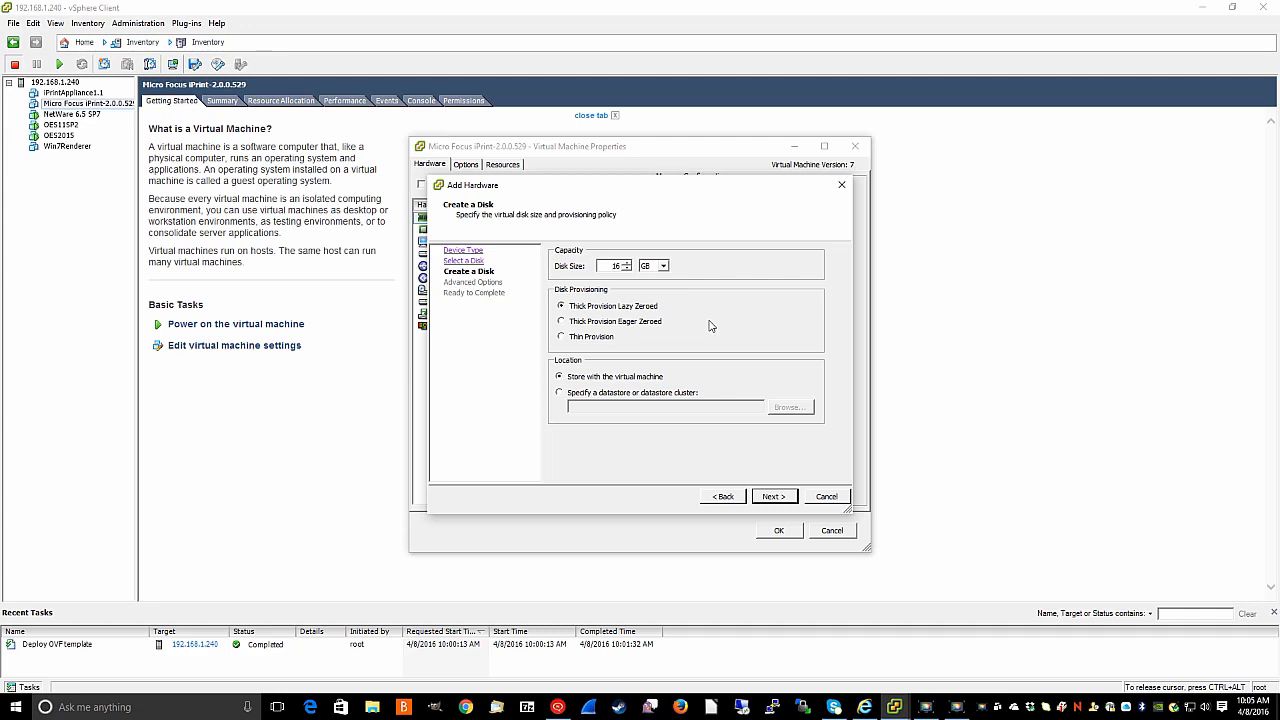
click(775, 498)
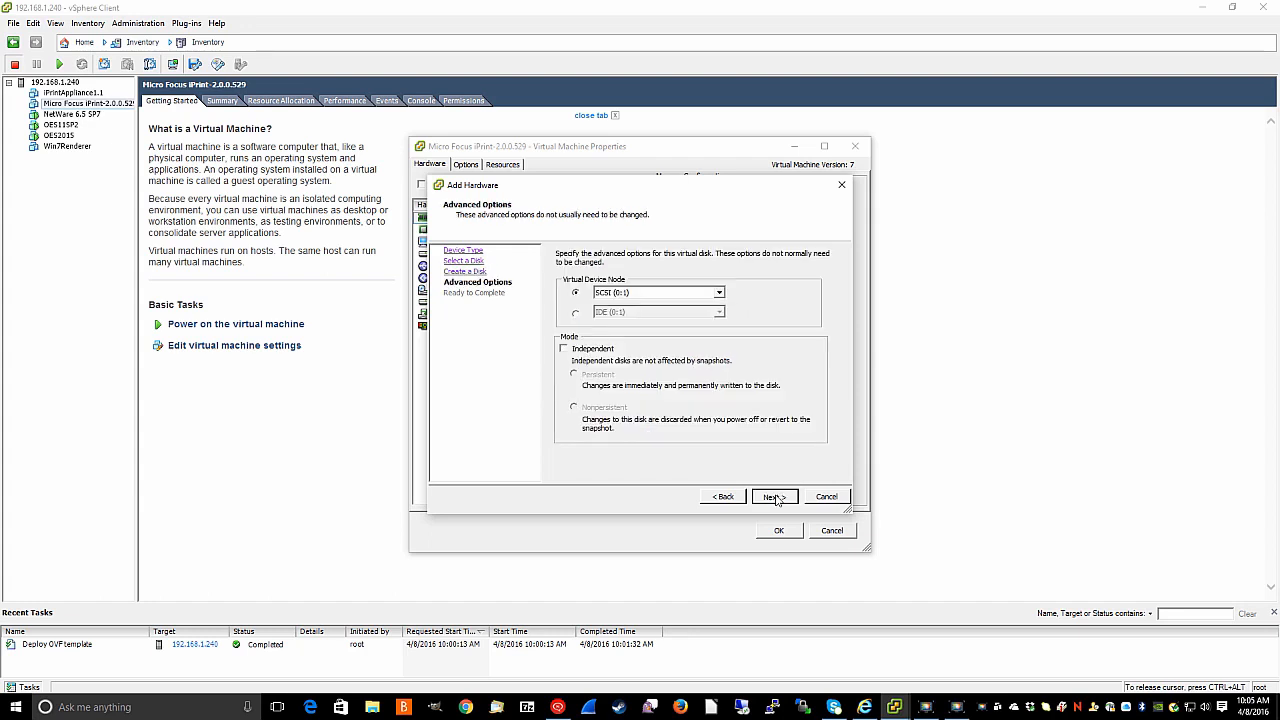
click(776, 498)
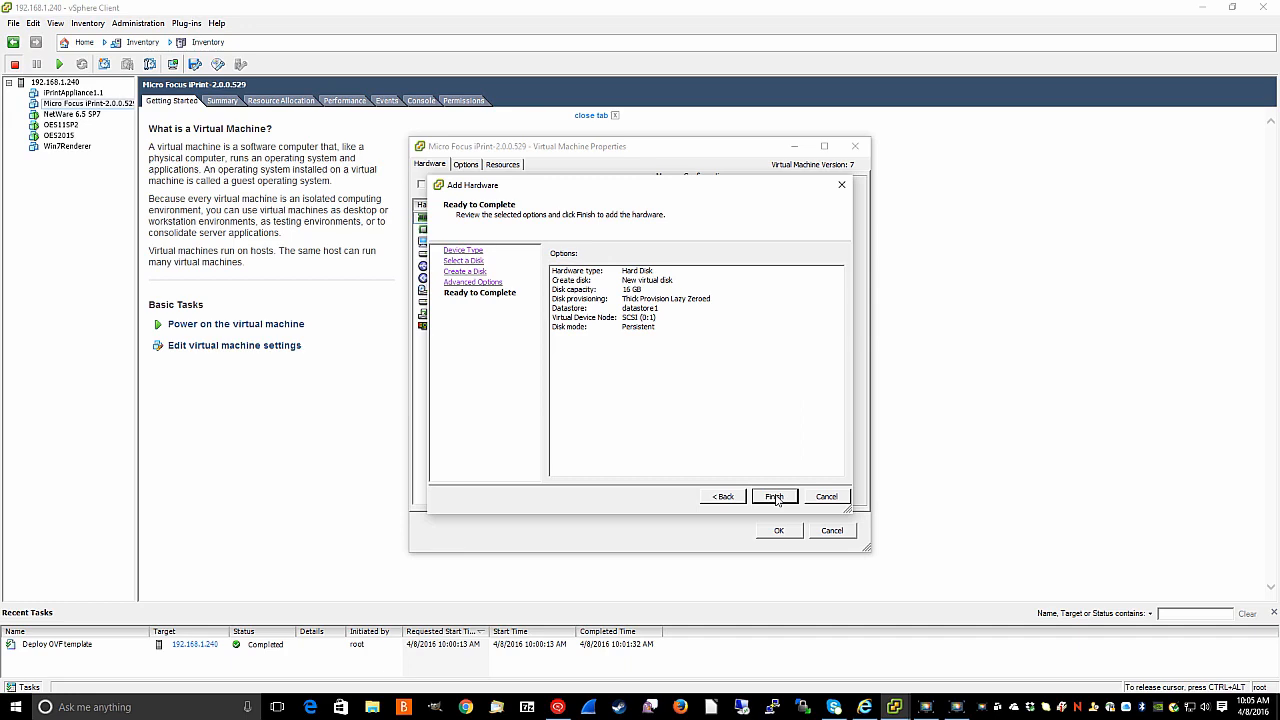
click(776, 497)
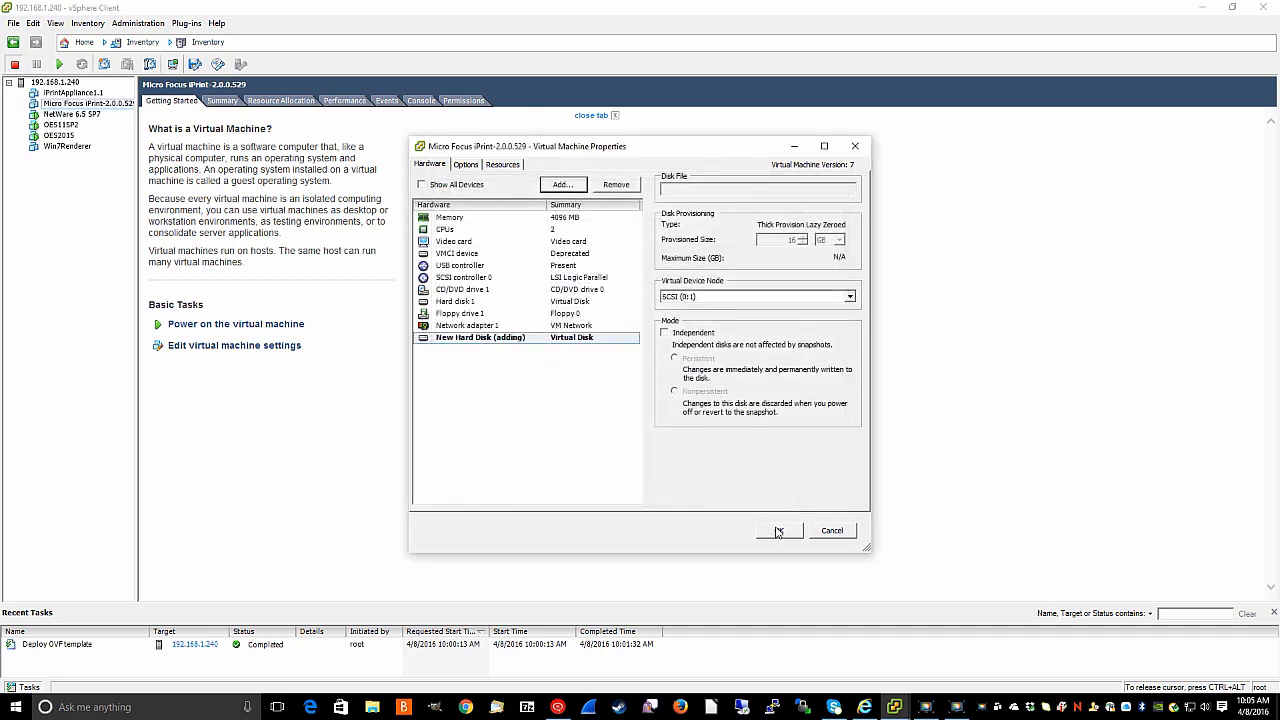
click(778, 531)
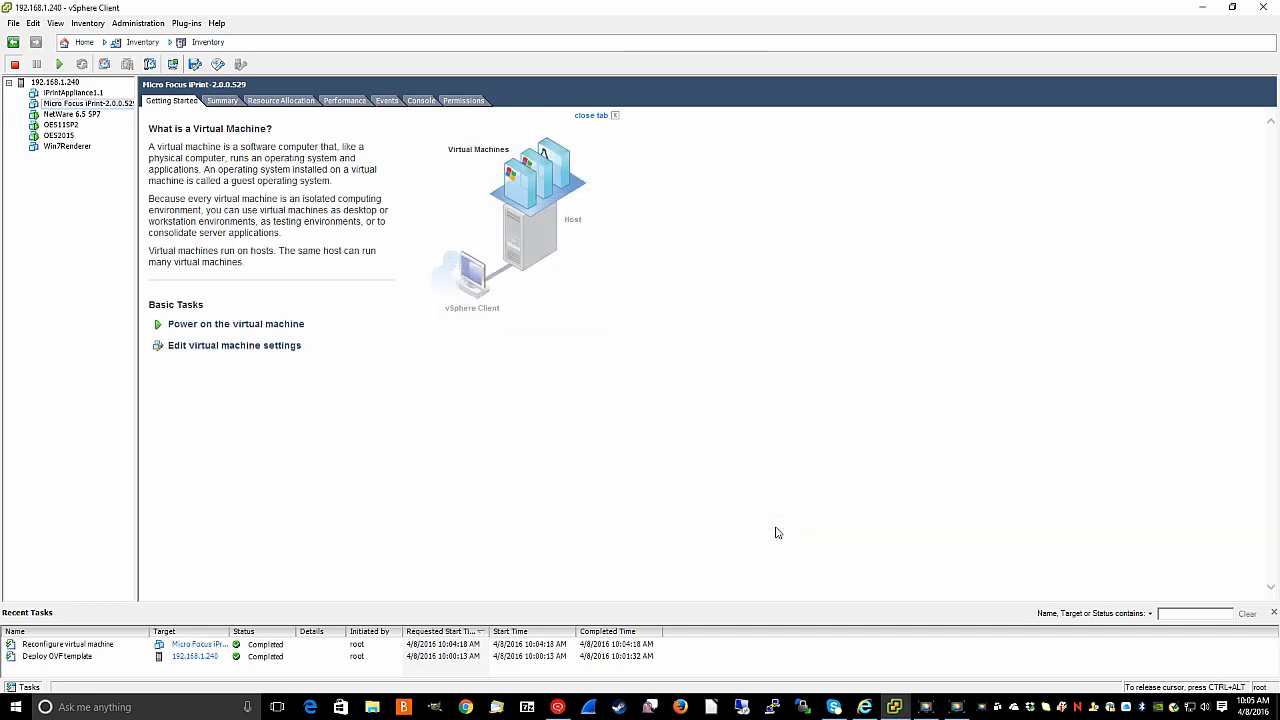
- Power on the iPrint VM and watch it boot in the Console view
click(195, 330)
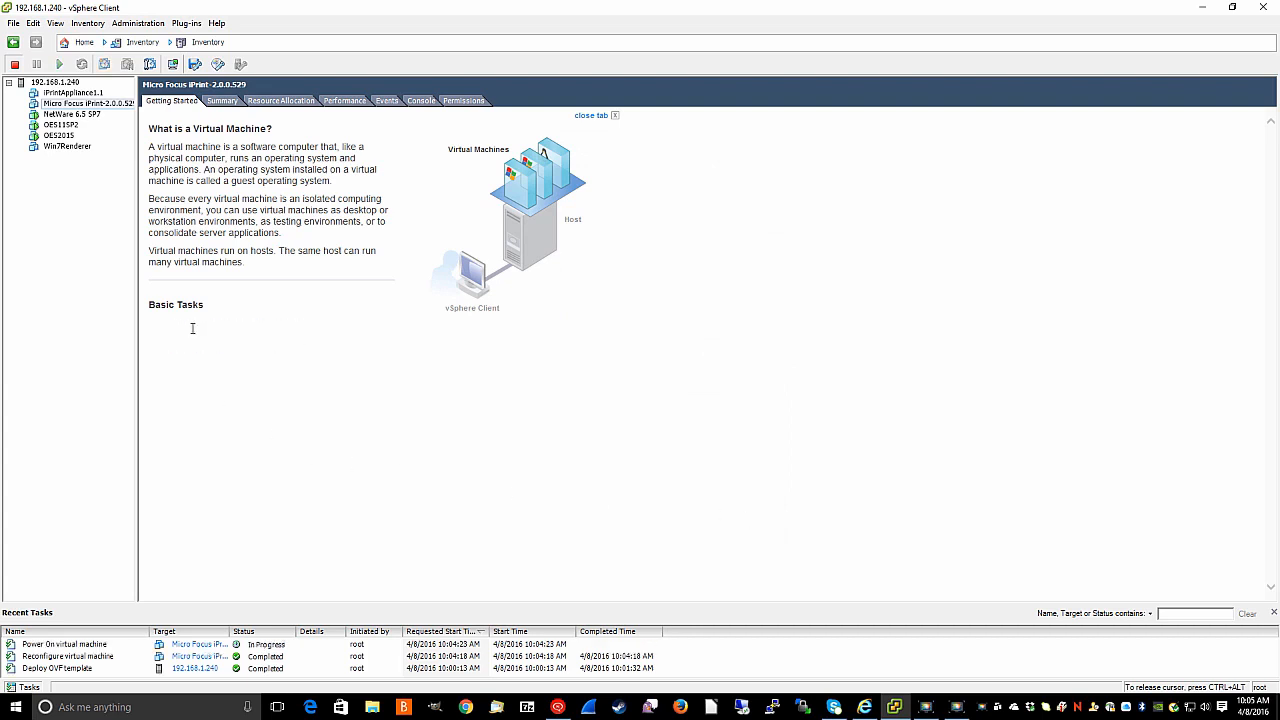
click(421, 101)
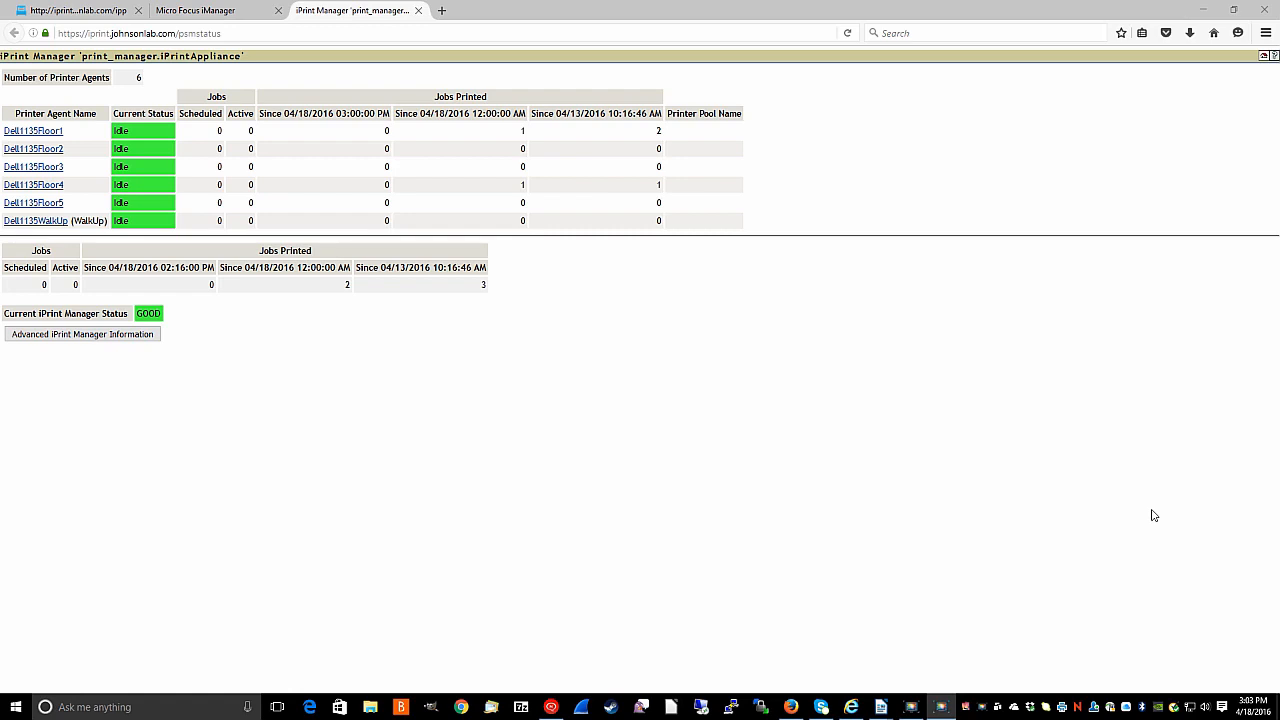
- View the advanced iPrint Manager information, then open Auditing and its audit.csv log
click(53, 338)
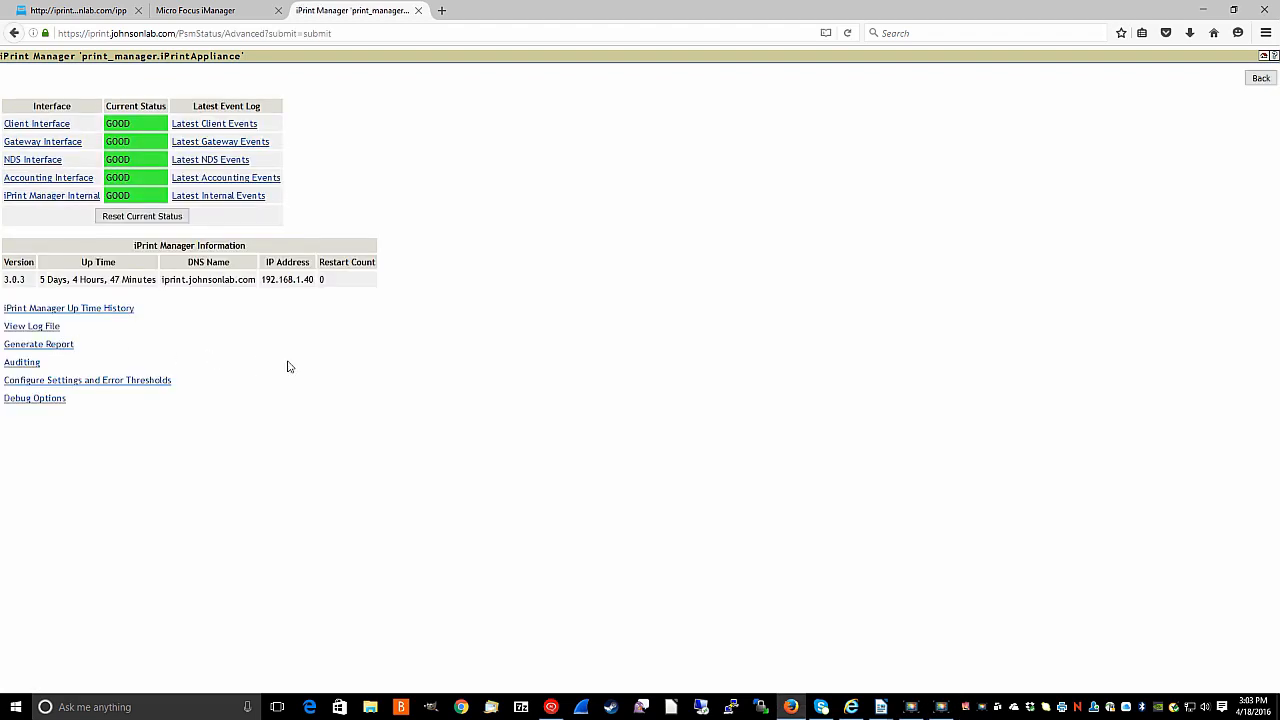
click(25, 362)
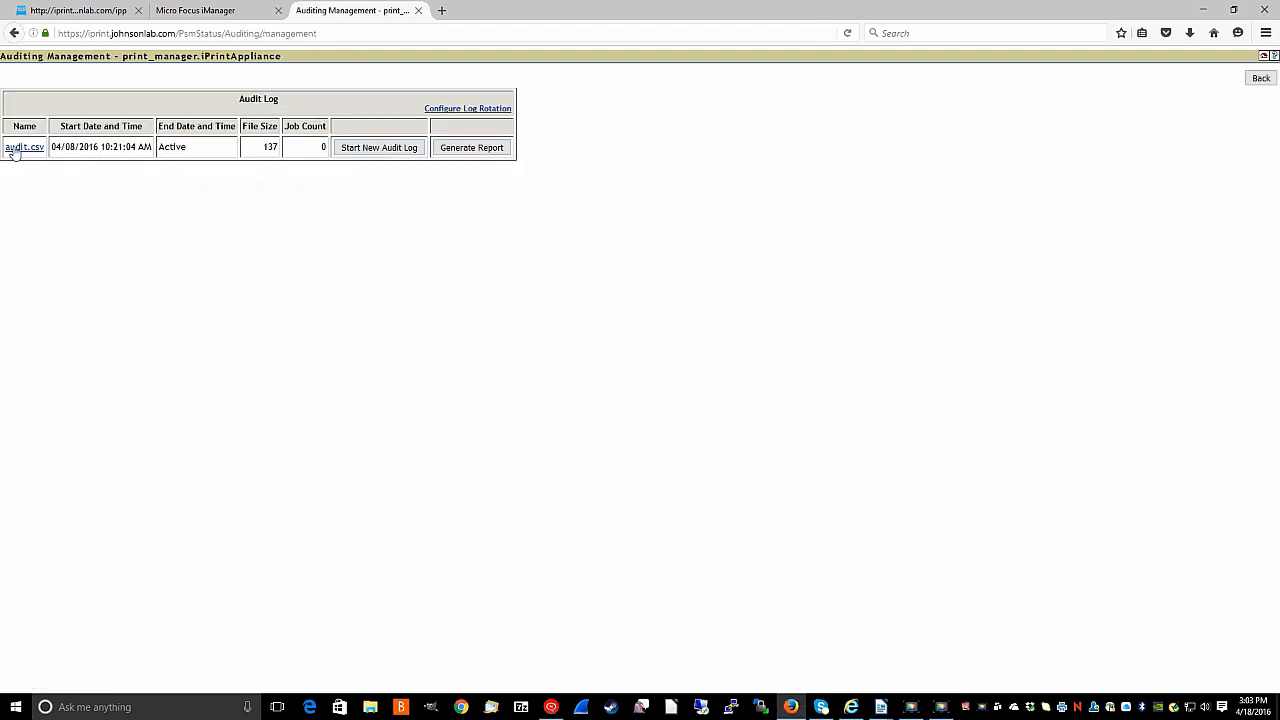
click(13, 148)
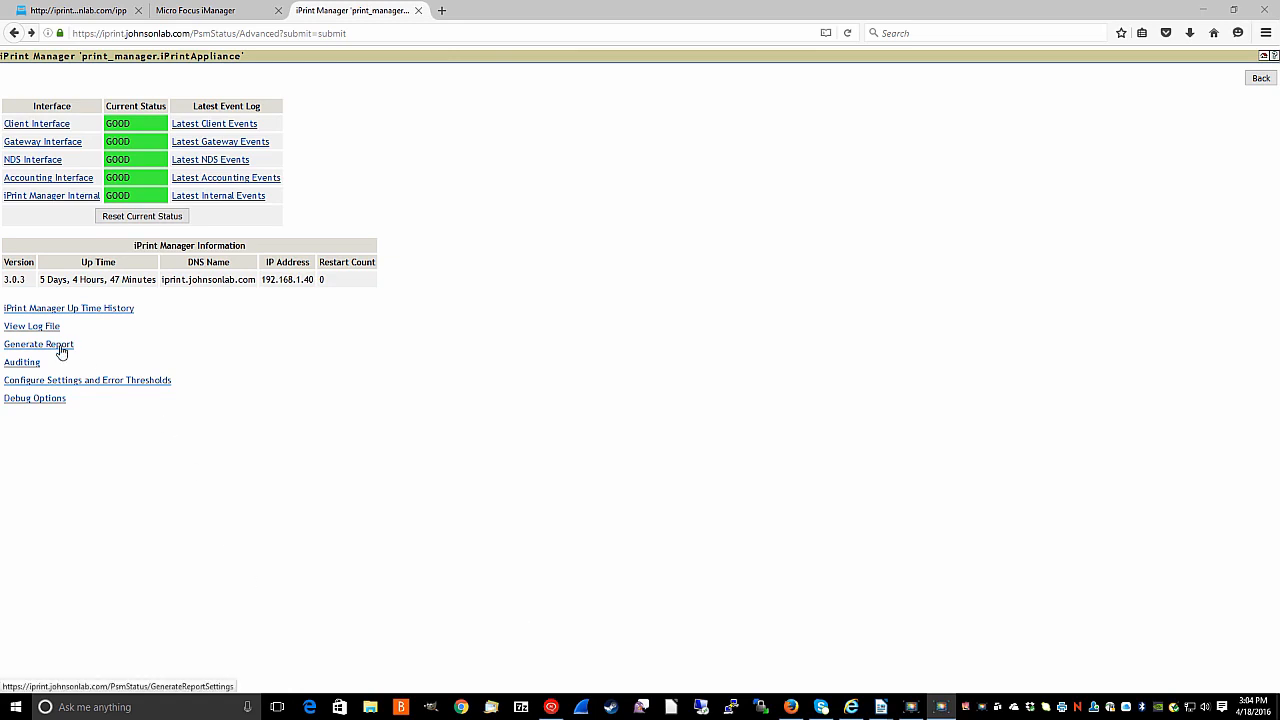
- Generate a report with iPrint Printer URL, Win 7 (64 bit) Driver and Win 8/8.1/10 (64-bit) Driver Profile
click(61, 351)
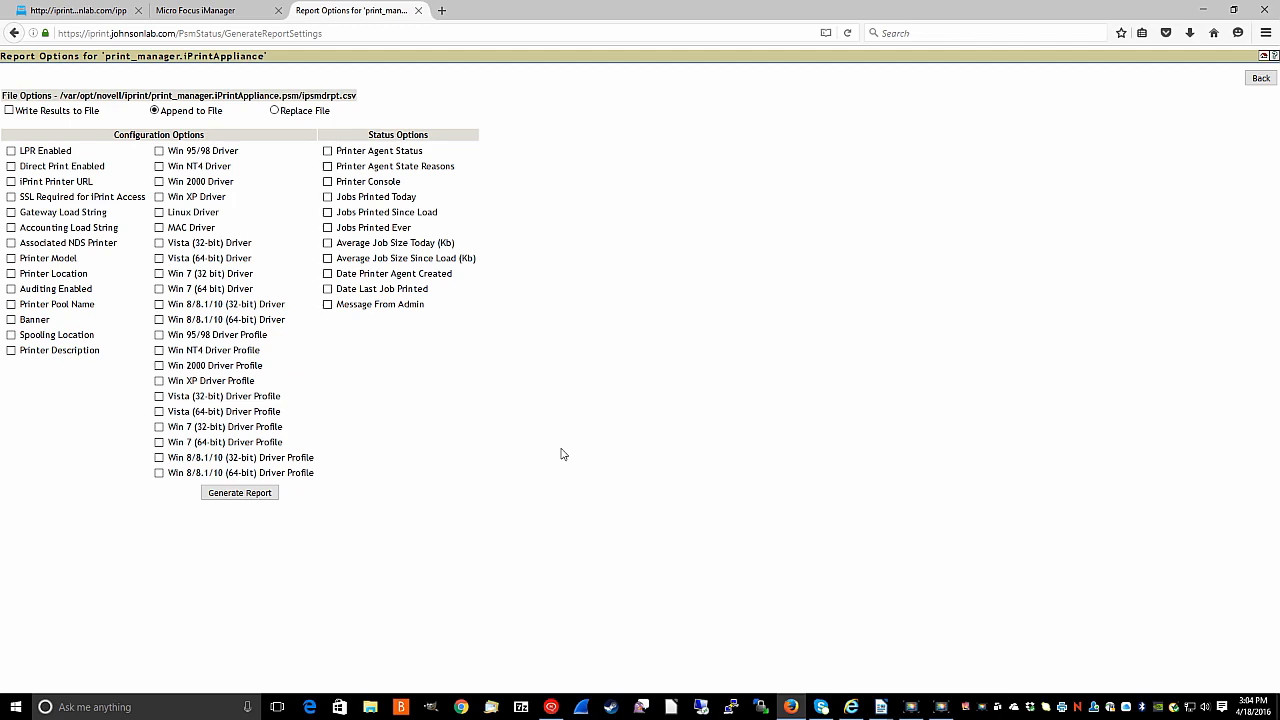
click(10, 182)
click(159, 290)
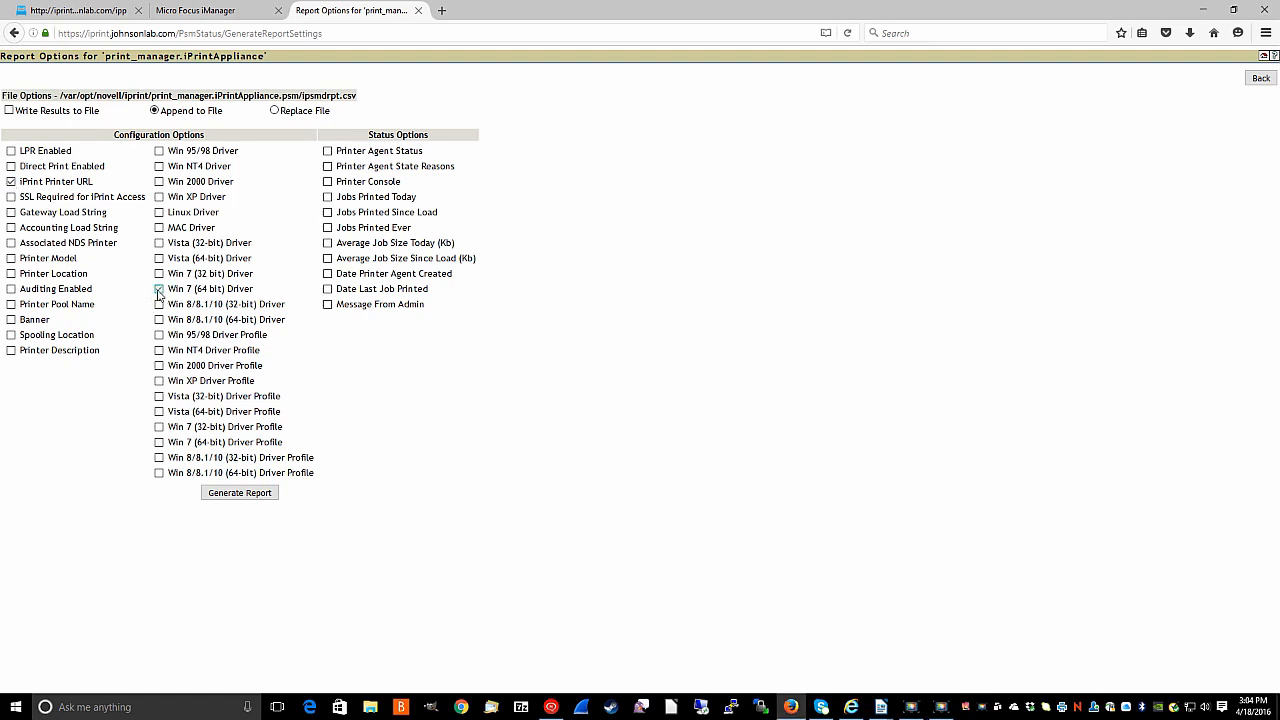
click(159, 474)
click(241, 494)
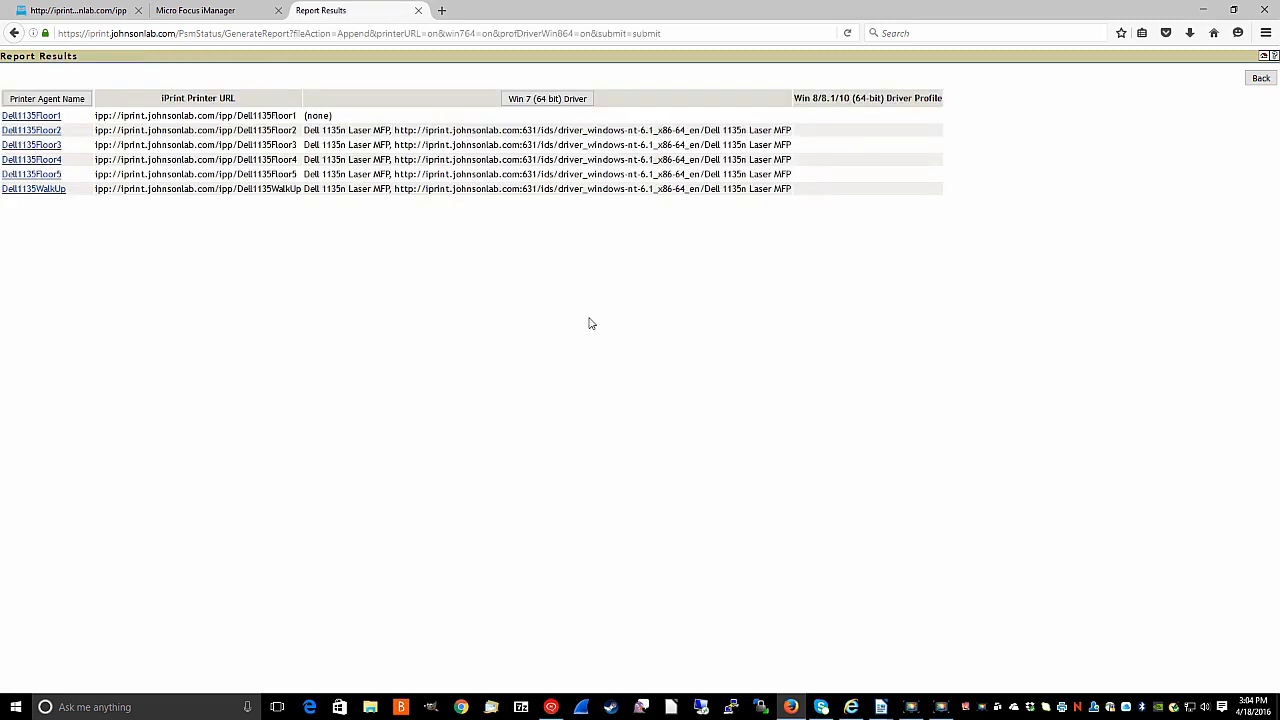
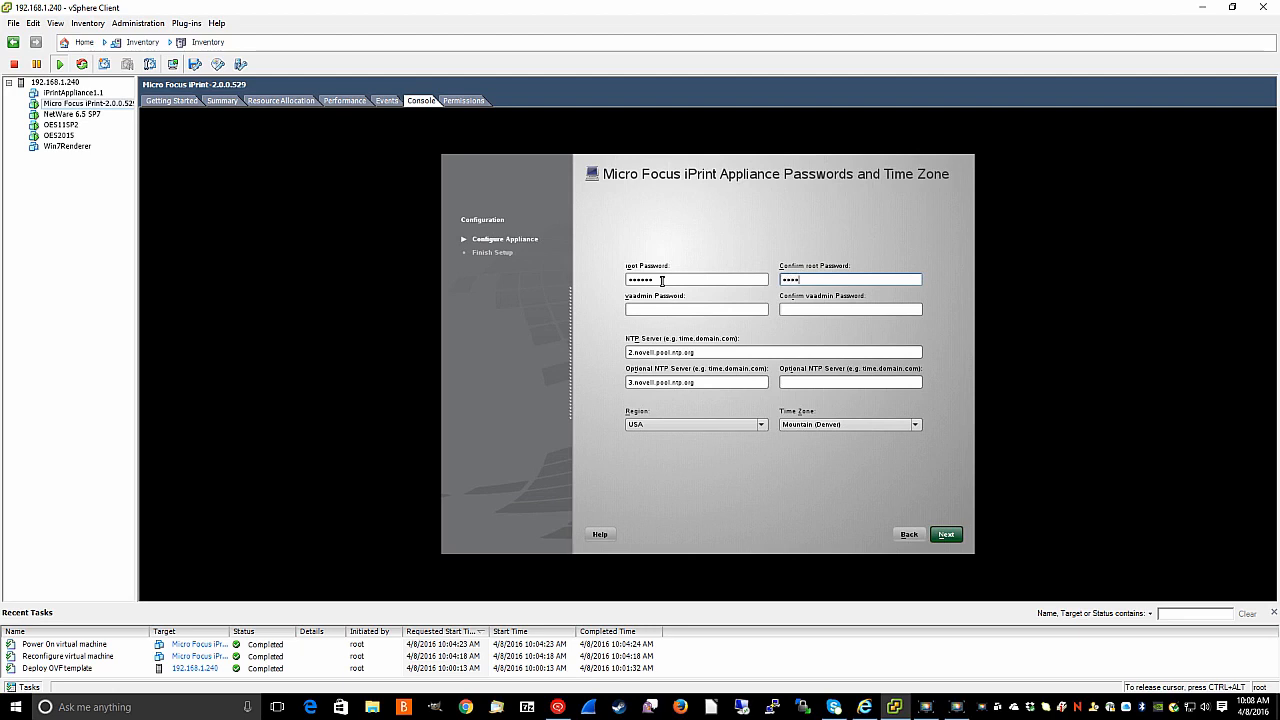
- Confirm the root password, set and confirm the vaadmin password, then proceed to Network Settings
key(Tab)
text(****)
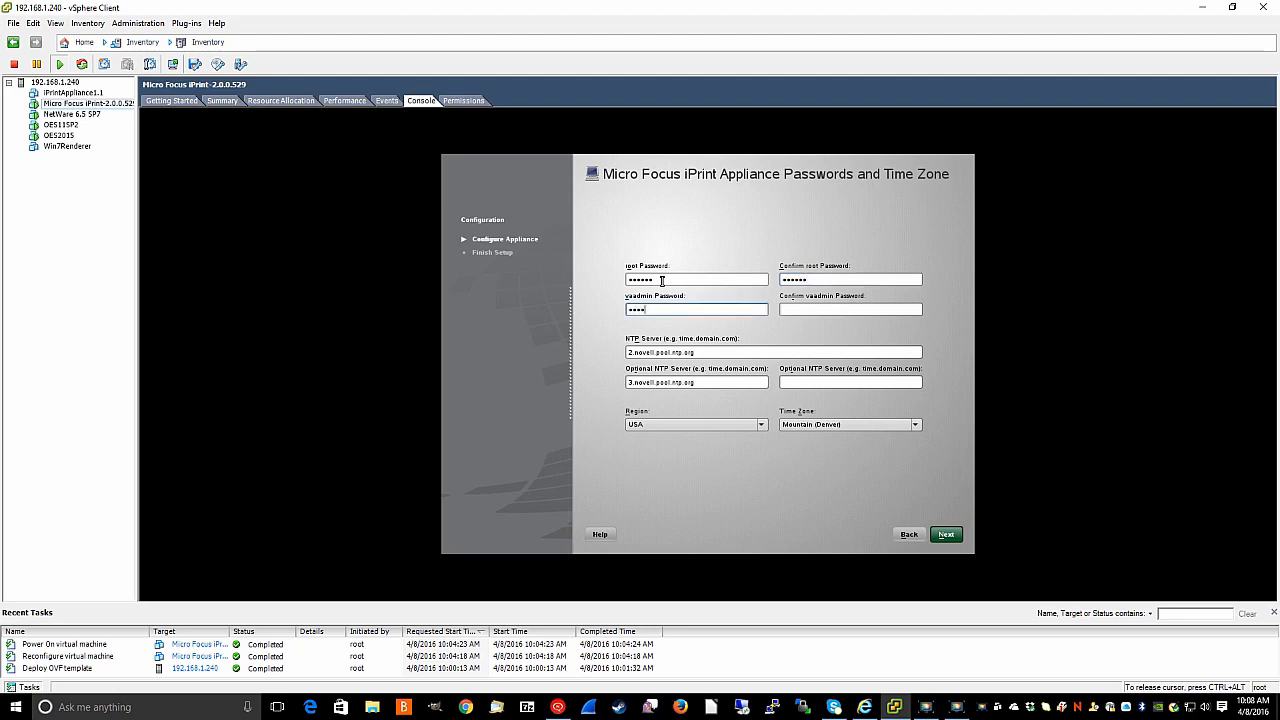
text(**)
key(Tab)
text(******)
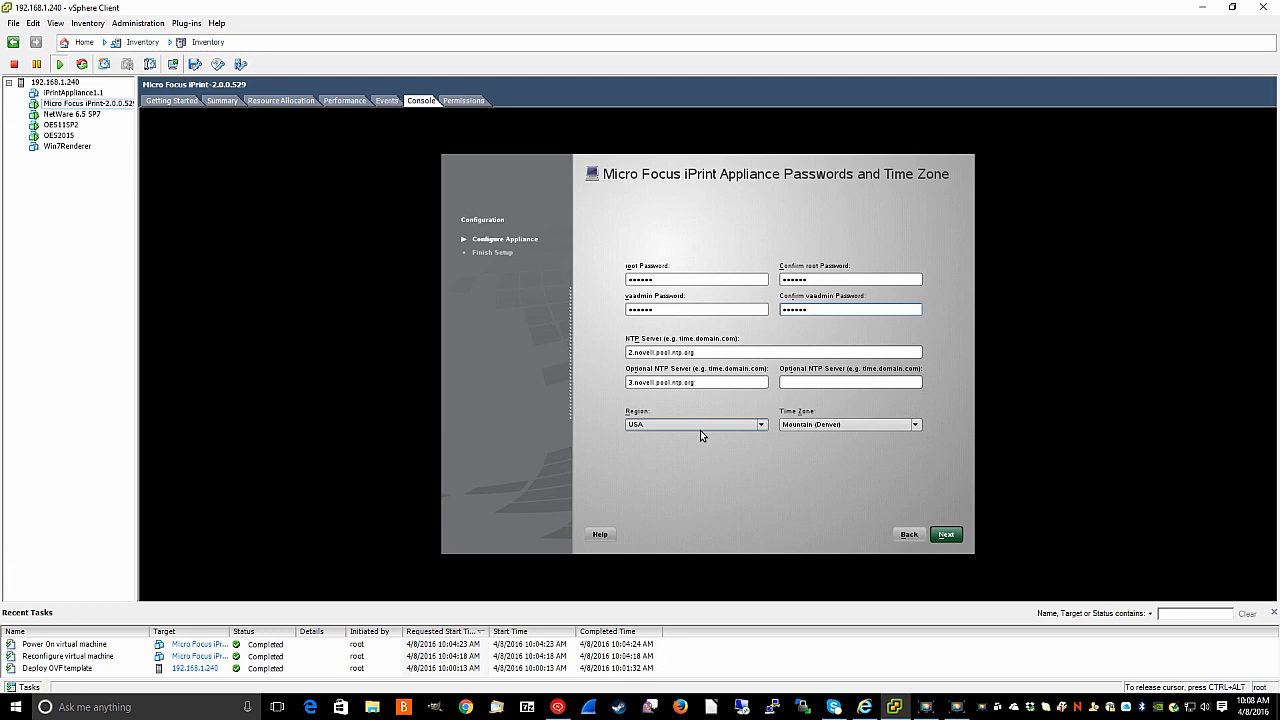
click(946, 535)
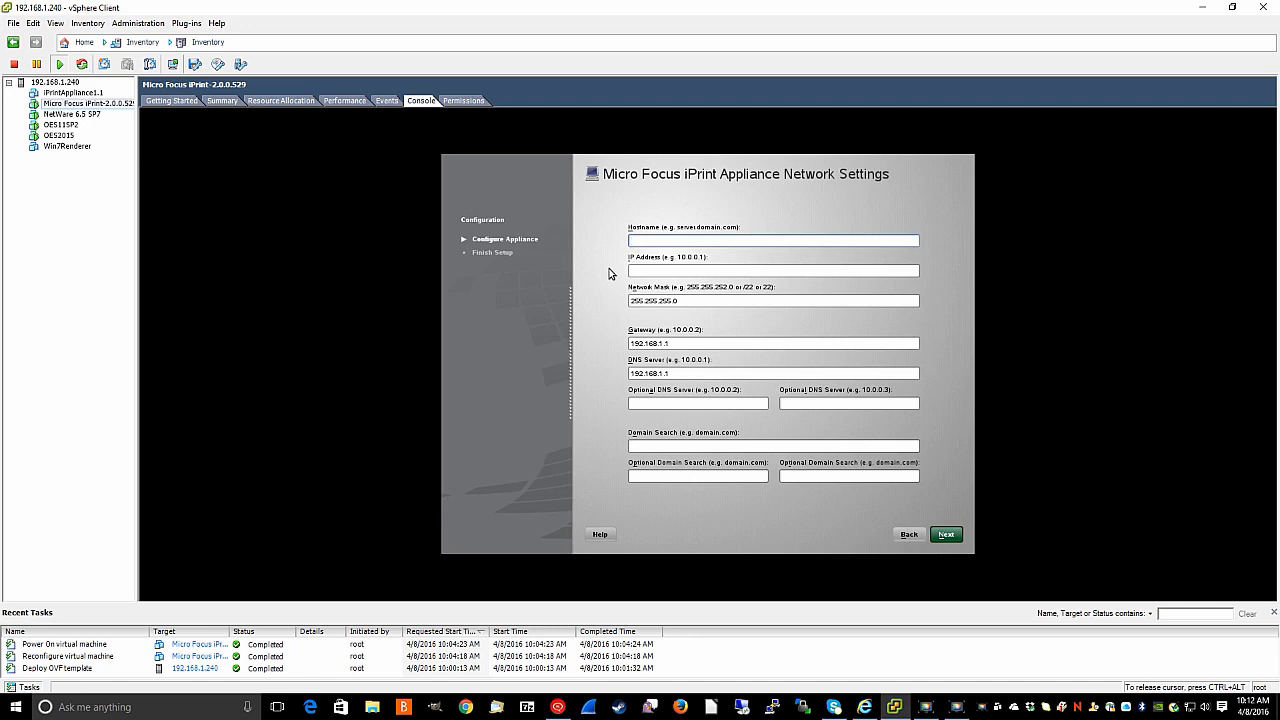
- Set hostname iprint.johnsonlab.com, IP 192.168.1.40, DNS 192.168.1.188 and optional DNS 192.168.1.1
text(iprint.johnsonlab.com)
key(Tab)
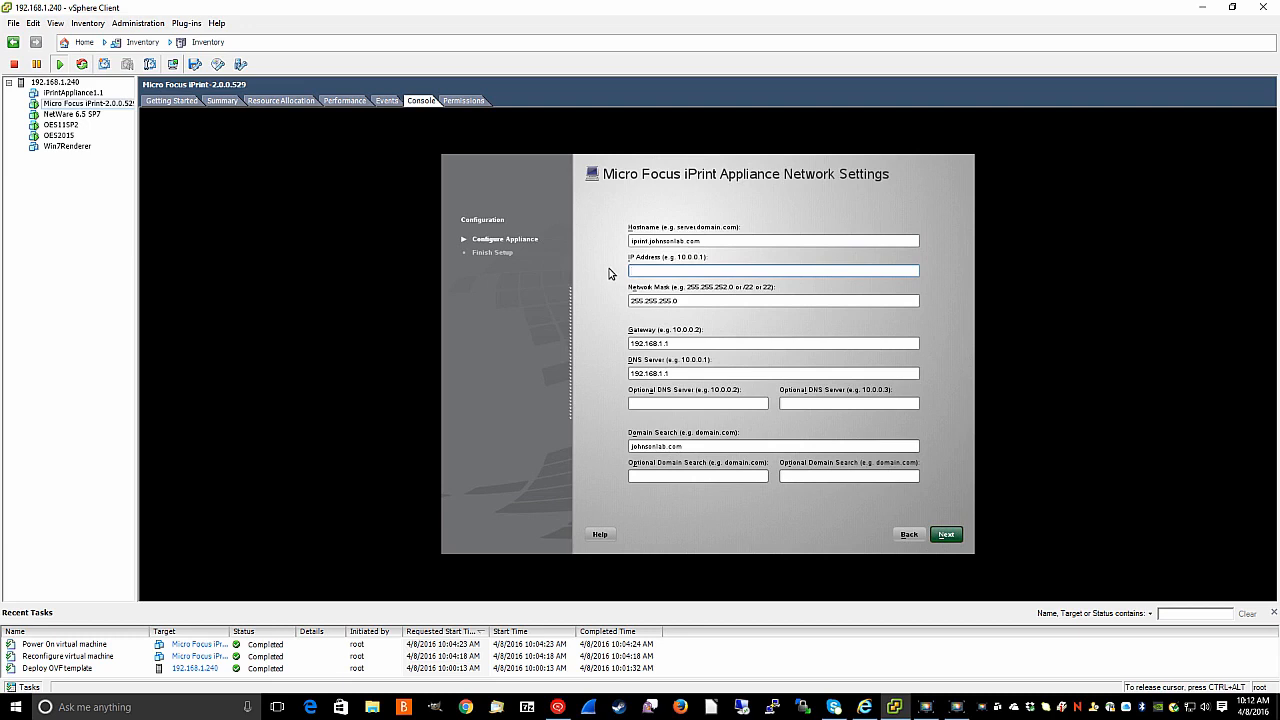
text(192.168.1)
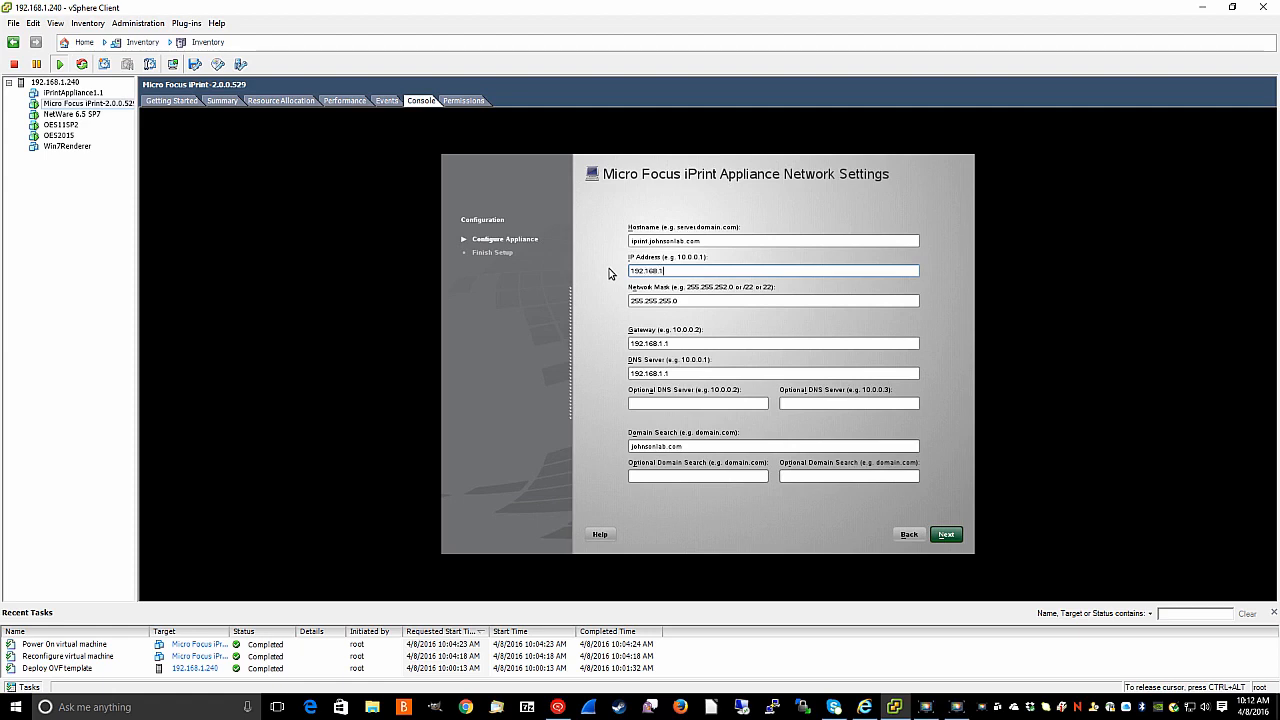
text(.40)
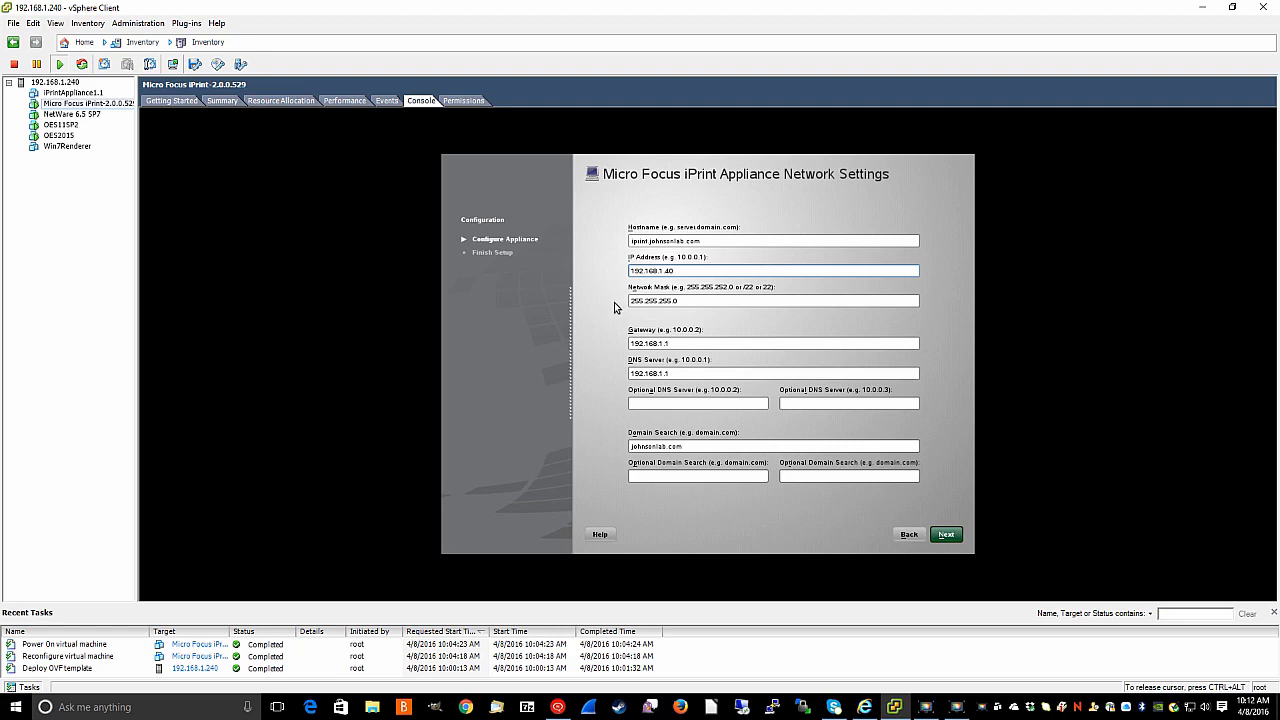
click(655, 343)
click(680, 373)
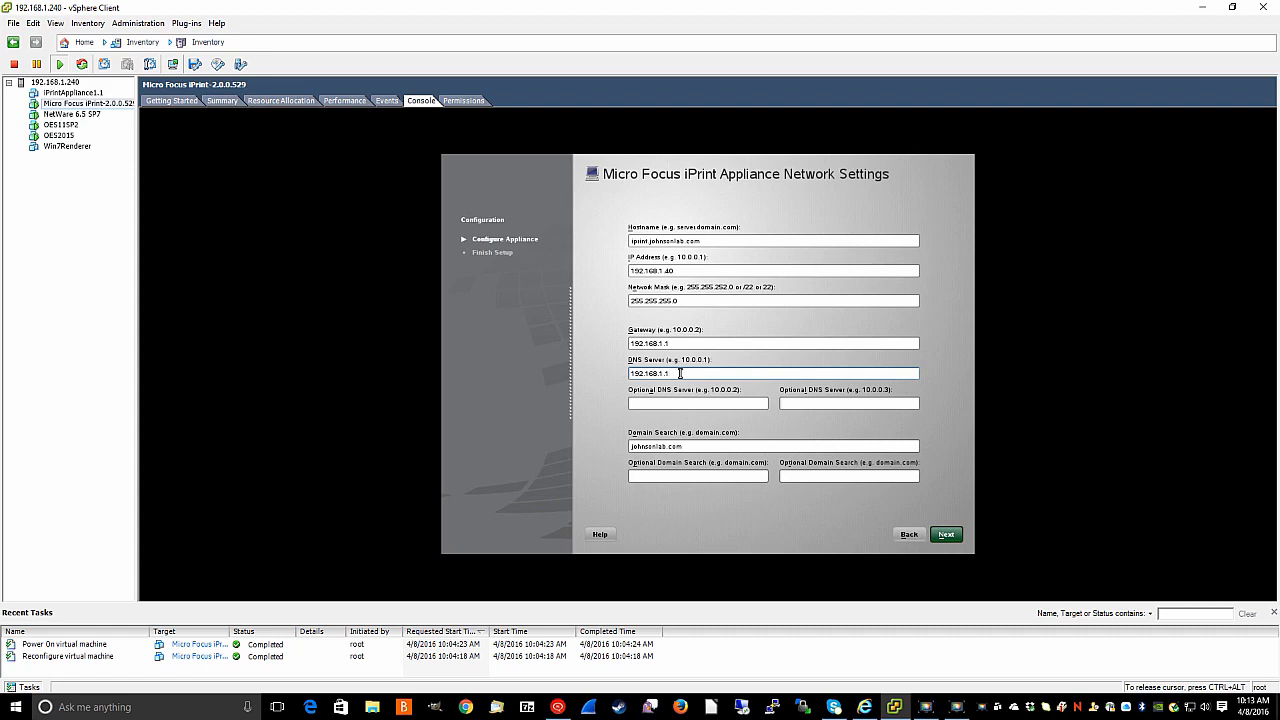
text(88)
click(642, 404)
text(19)
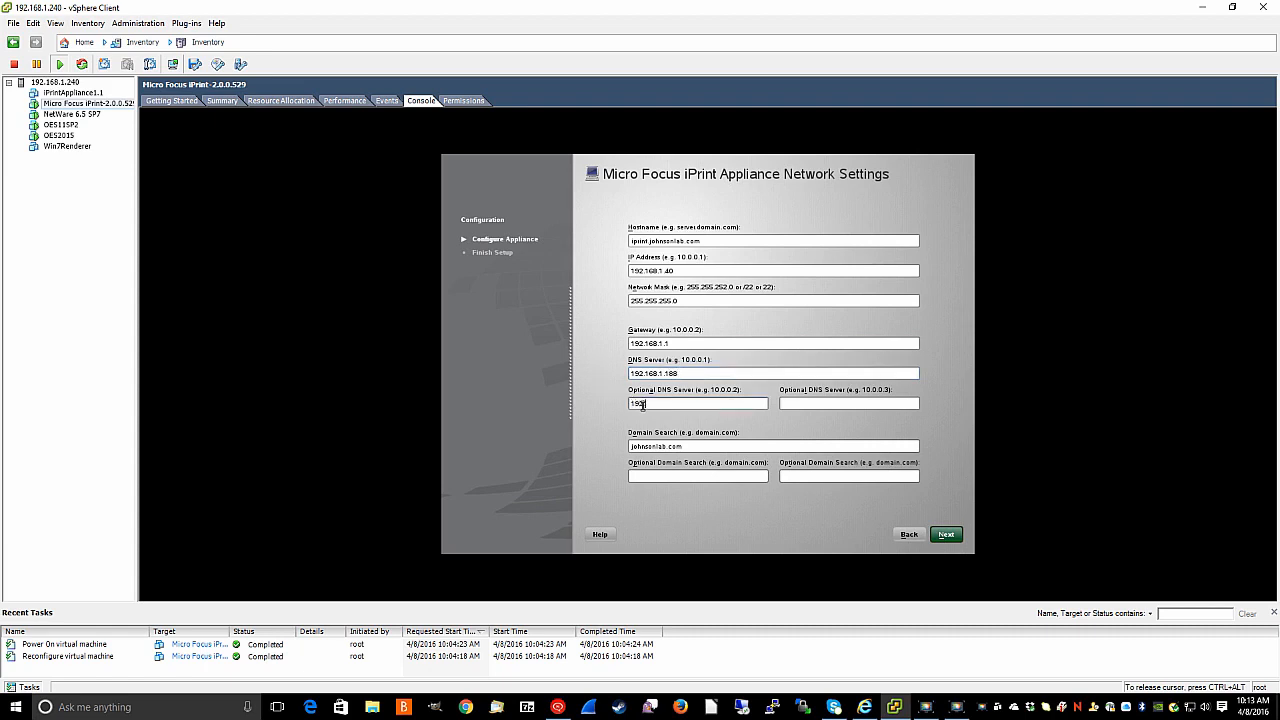
text(2.168.1.1)
click(953, 535)
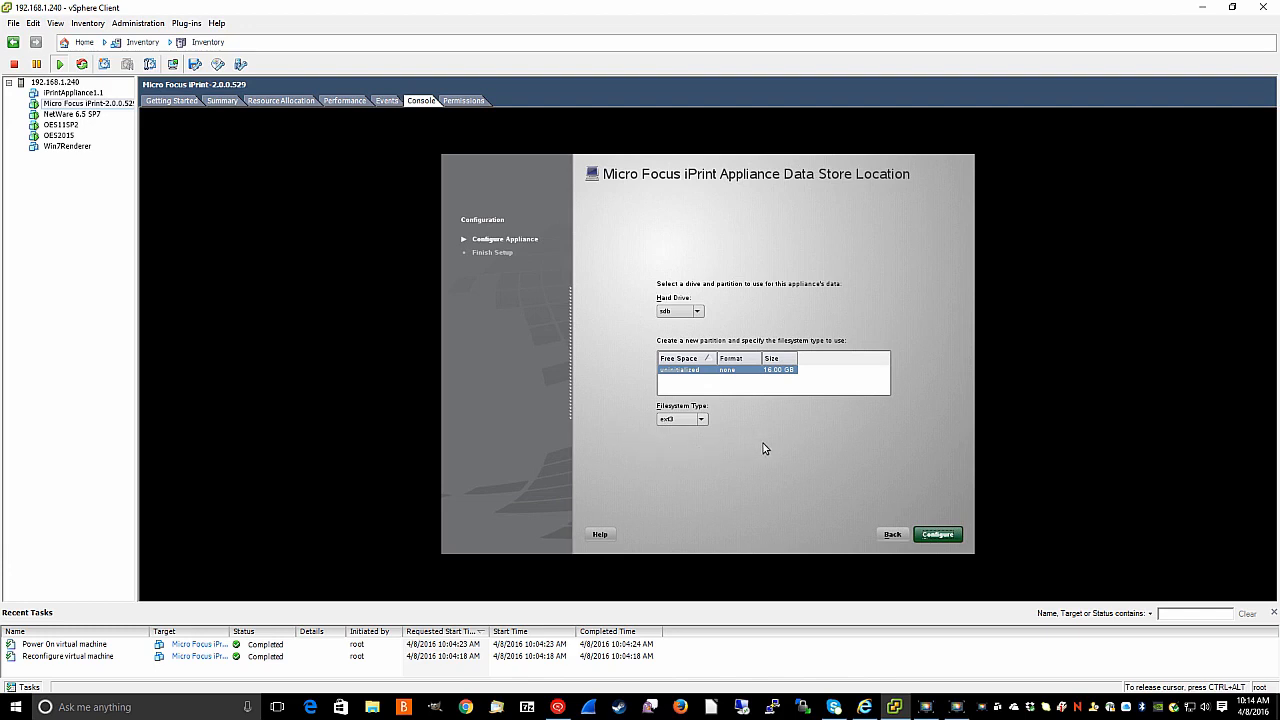
- Apply the appliance configuration with the sdb drive as an ext3 data store
click(940, 535)
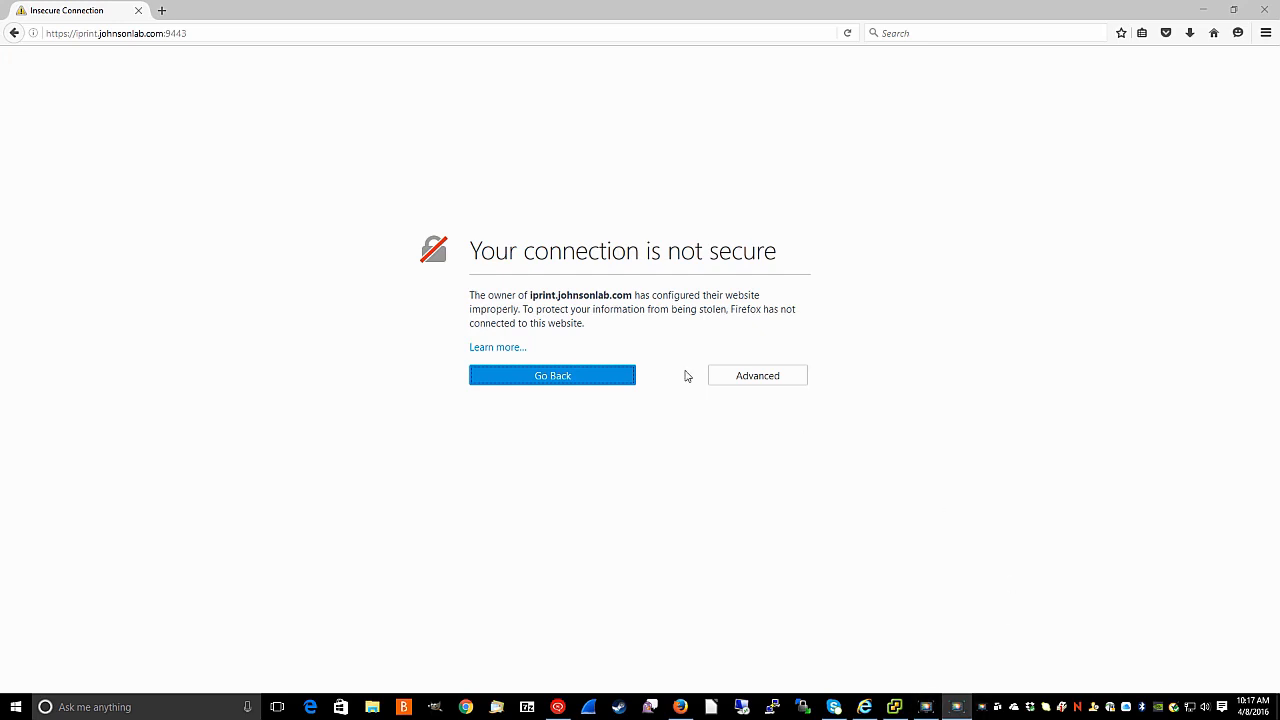
- Add and confirm a Firefox security exception for the iprint.johnsonlab.com:9443 certificate
click(749, 380)
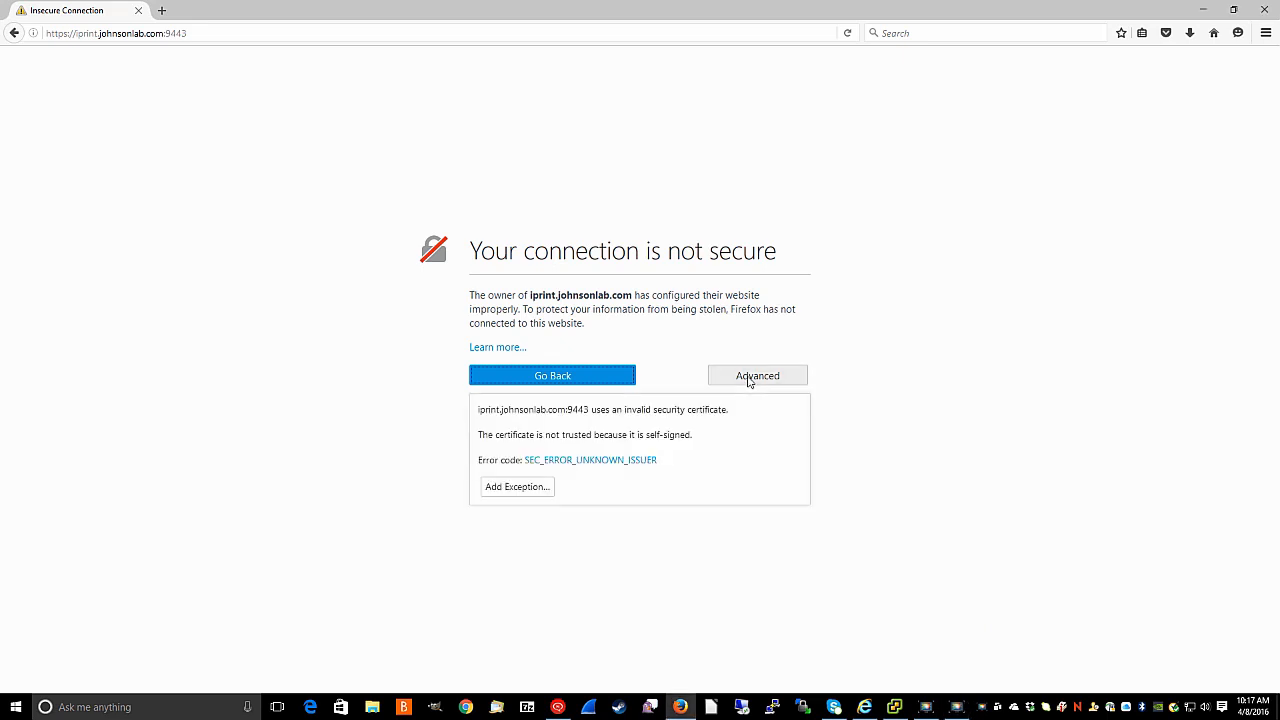
click(518, 487)
click(660, 497)
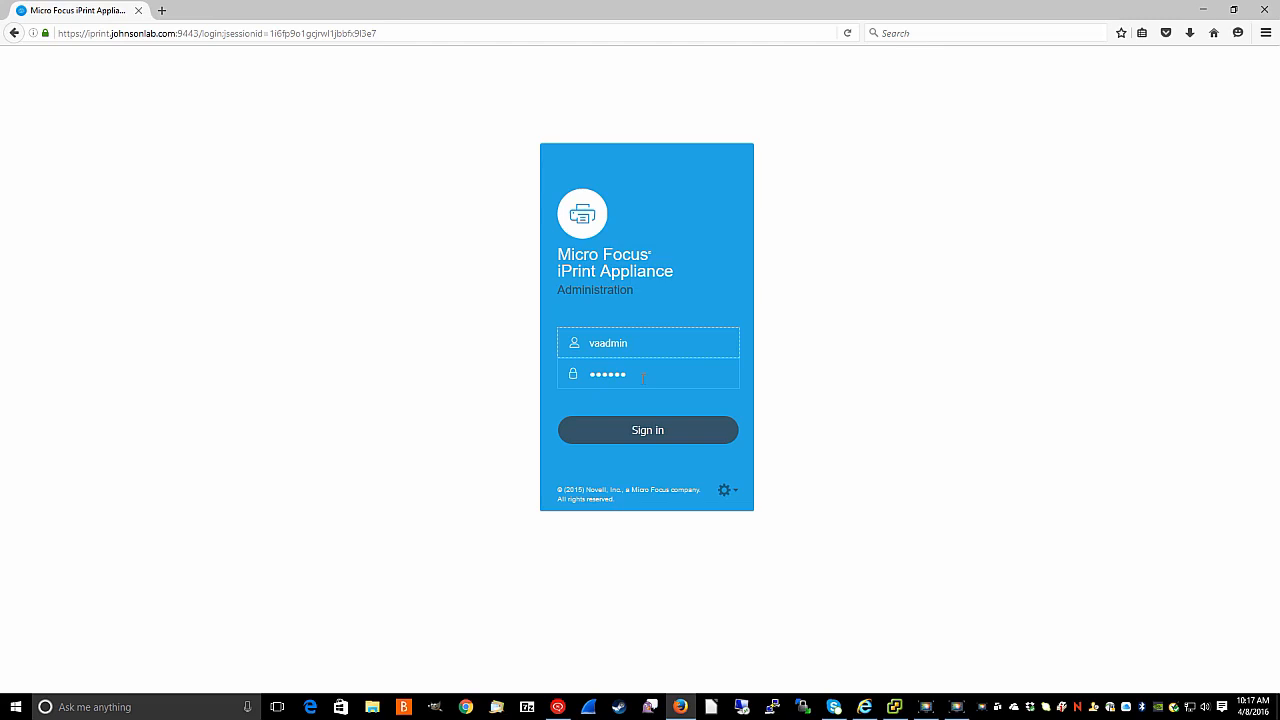
- Sign in as the administrator and choose Create New iPrint Appliance
click(640, 433)
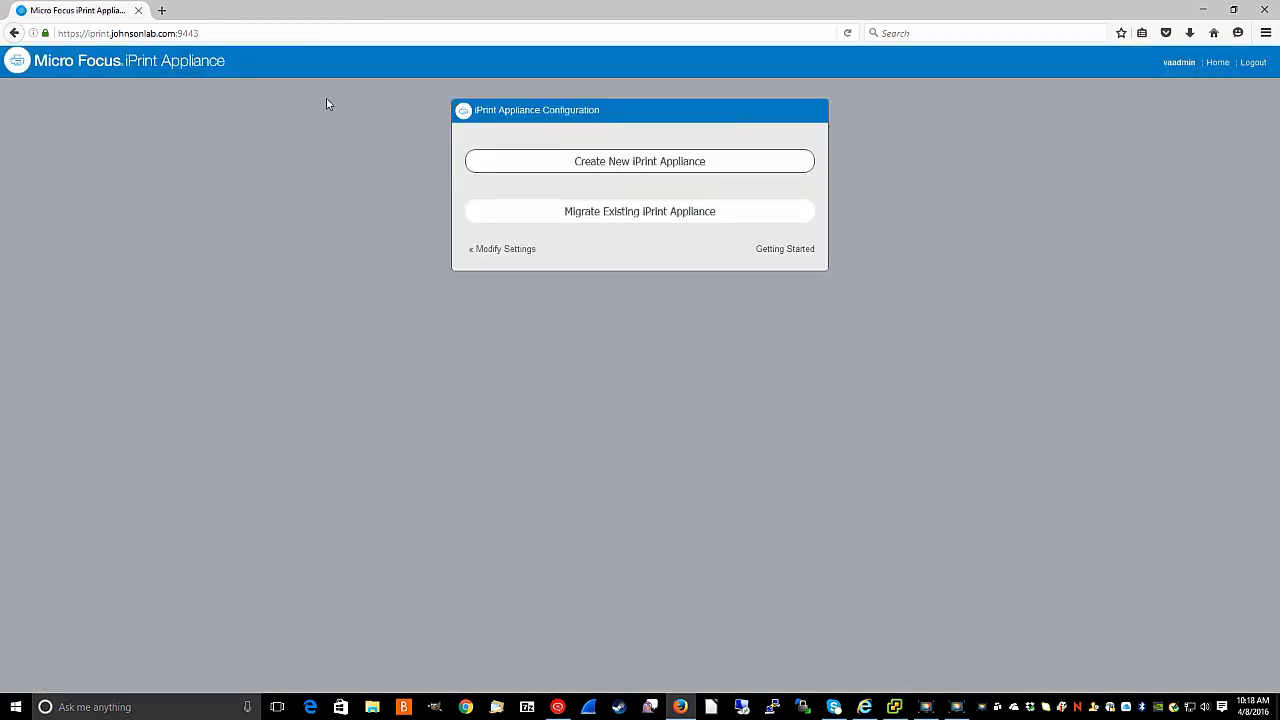
click(620, 161)
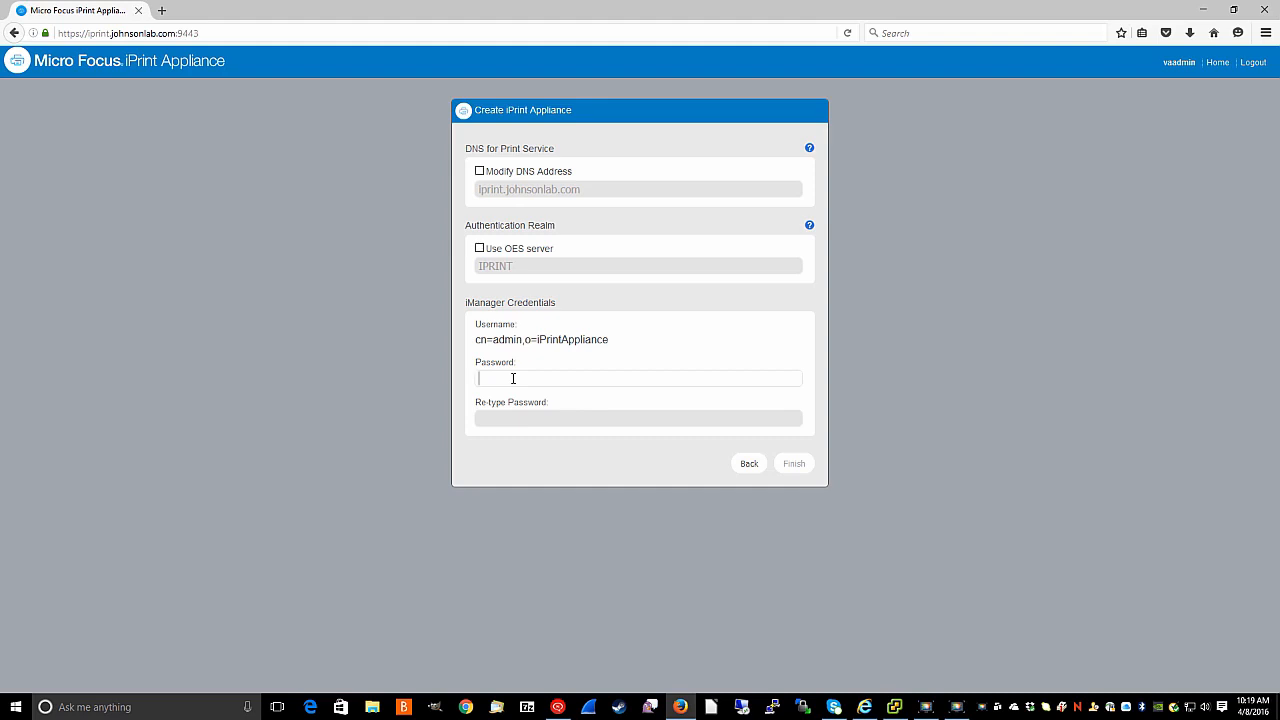
- Enter and re-type the iManager password, then finish creating the appliance
text(novell)
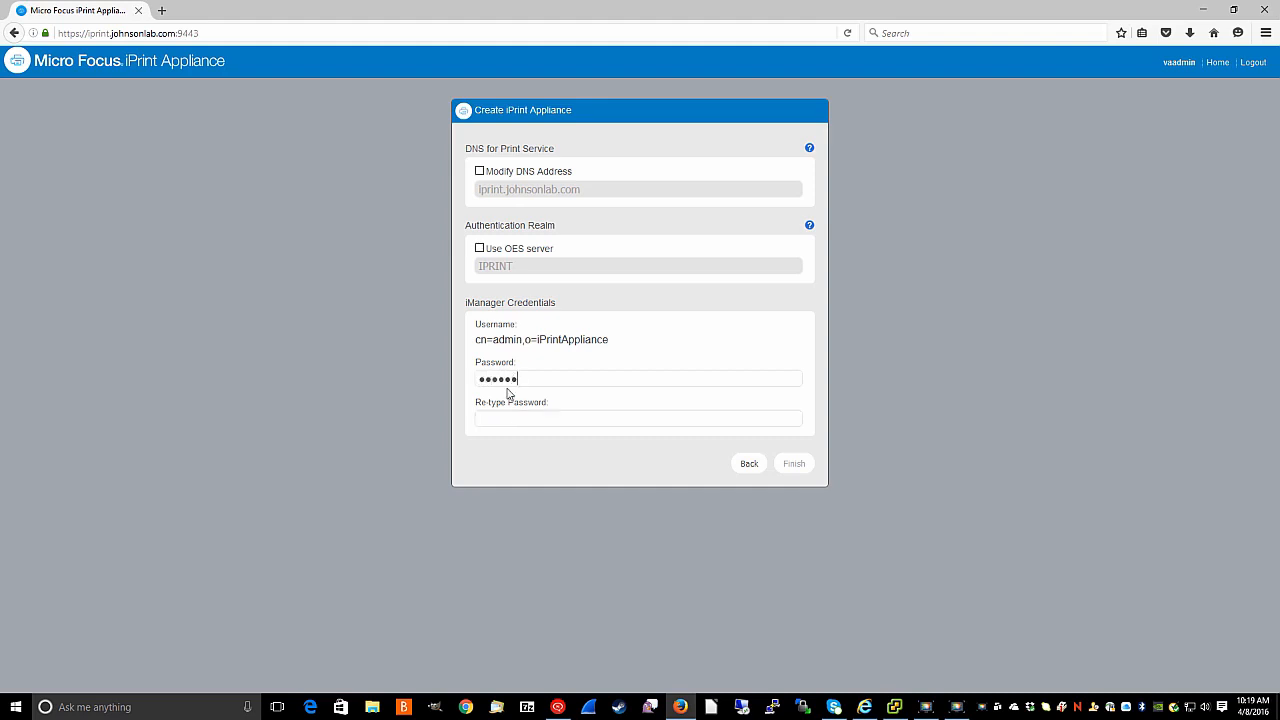
click(514, 416)
text(novell)
click(793, 466)
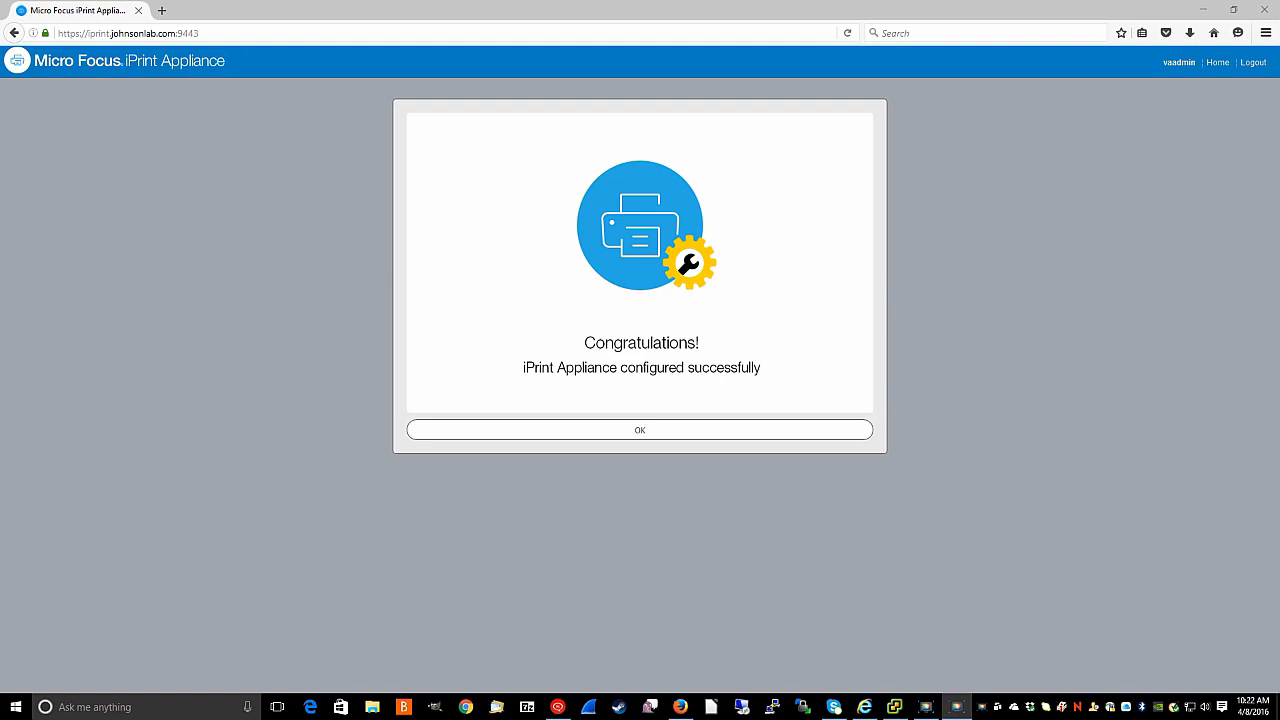
- Dismiss the Congratulations message to reach the Printers Configuration page
click(645, 436)
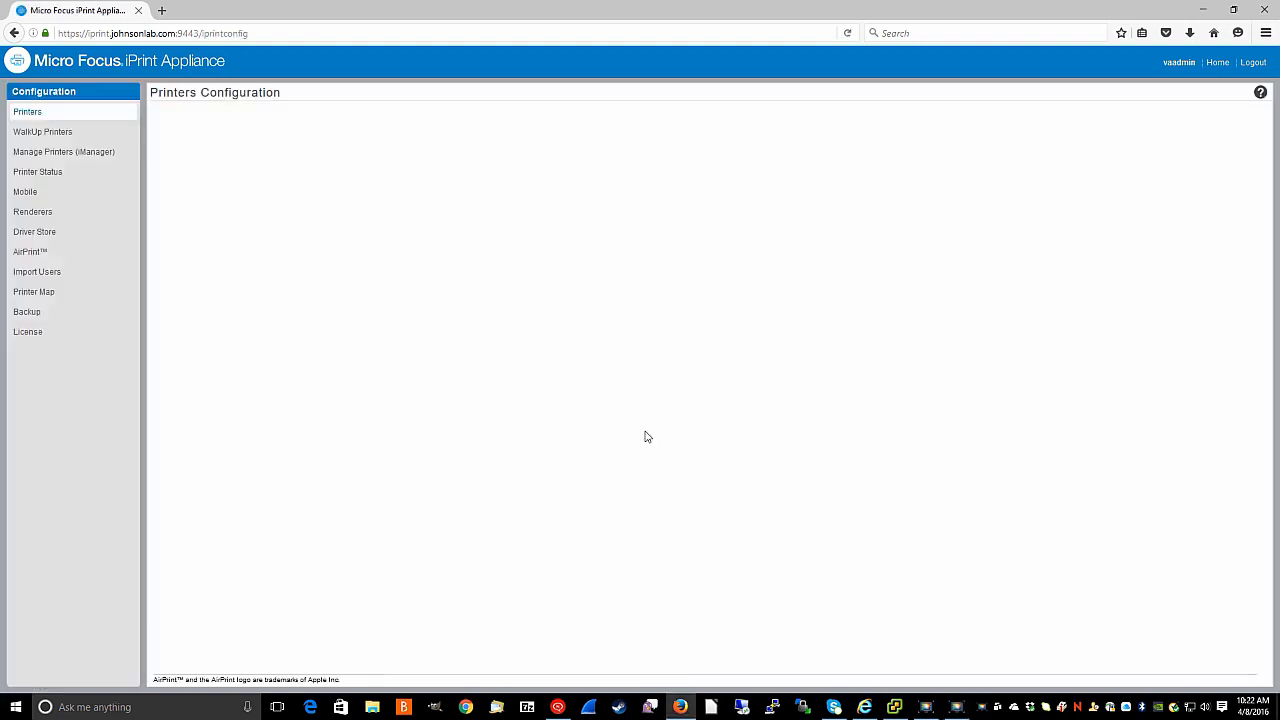